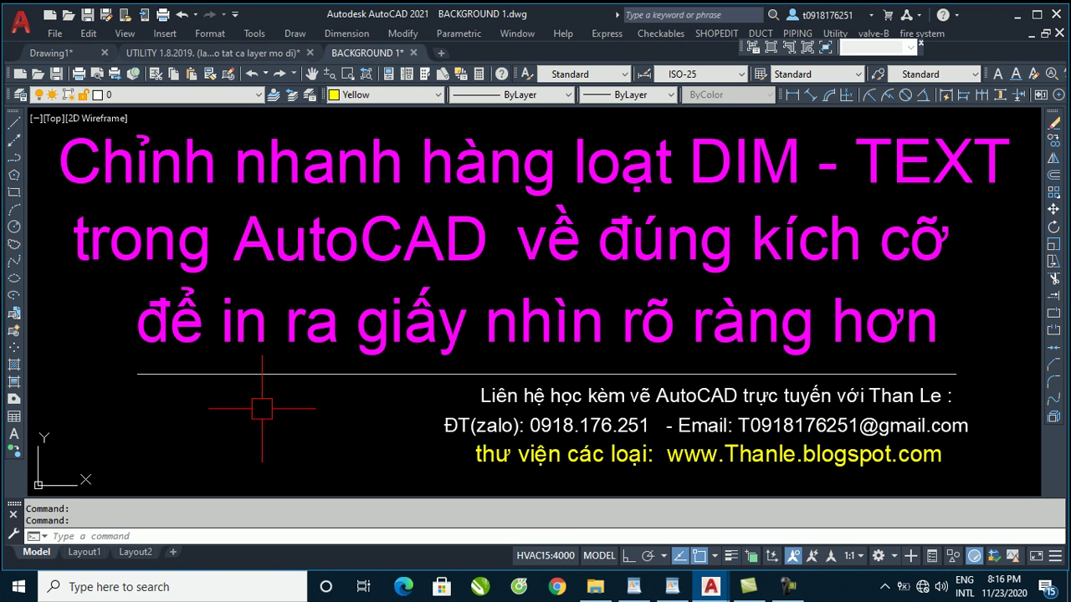
# - Switch to the UTILITY 1.8.2019 drawing and zoom around the factory utility plan
pyautogui.click(232, 55)
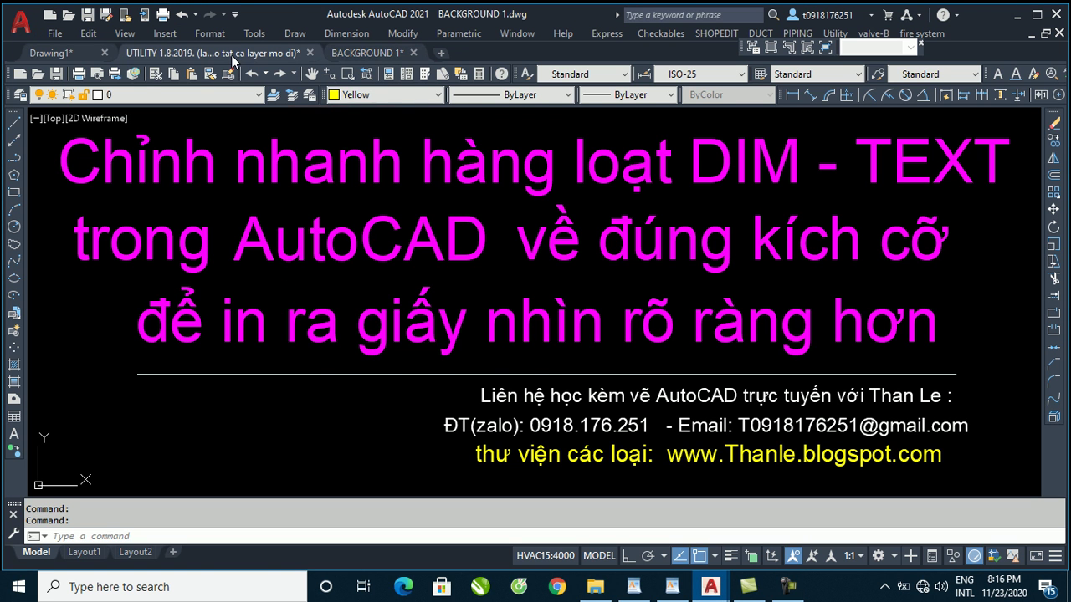
pyautogui.scroll(3, 536, 251)
pyautogui.scroll(2, 527, 276)
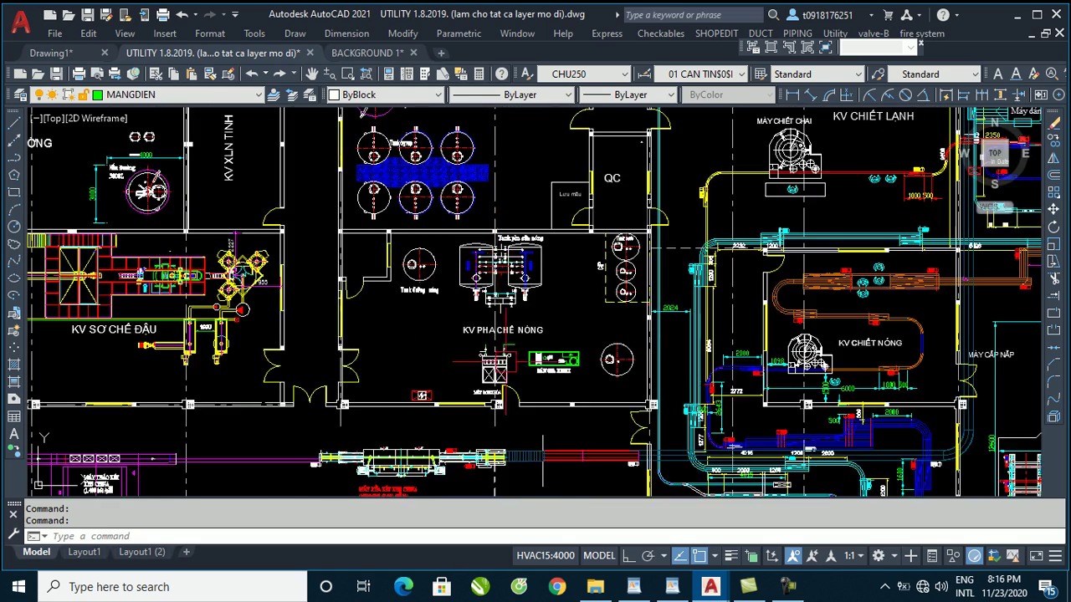
pyautogui.scroll(2, 522, 323)
pyautogui.scroll(-3, 495, 268)
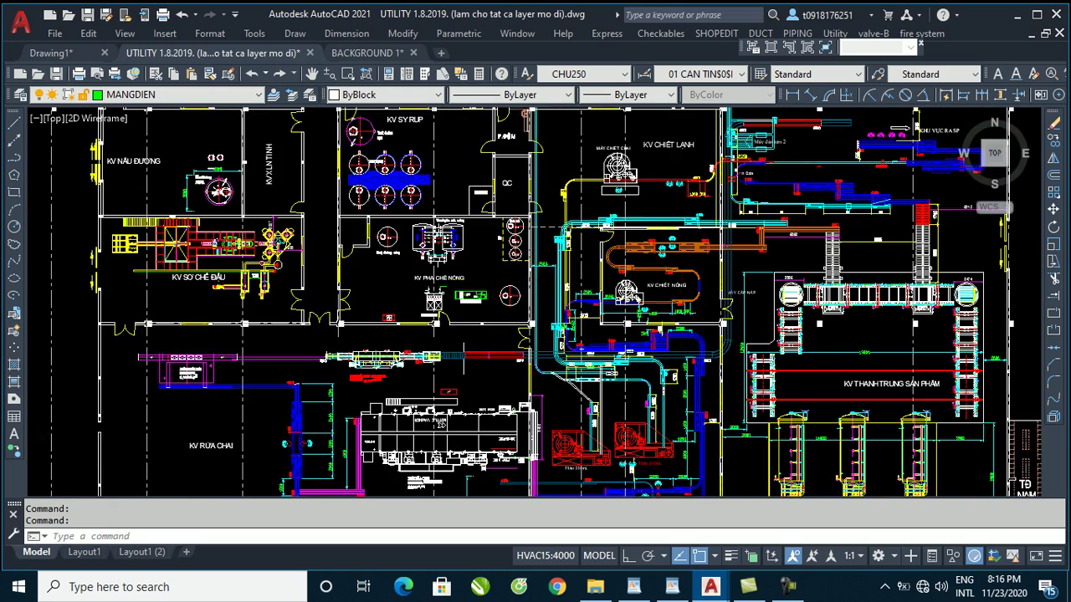
pyautogui.scroll(3, 663, 317)
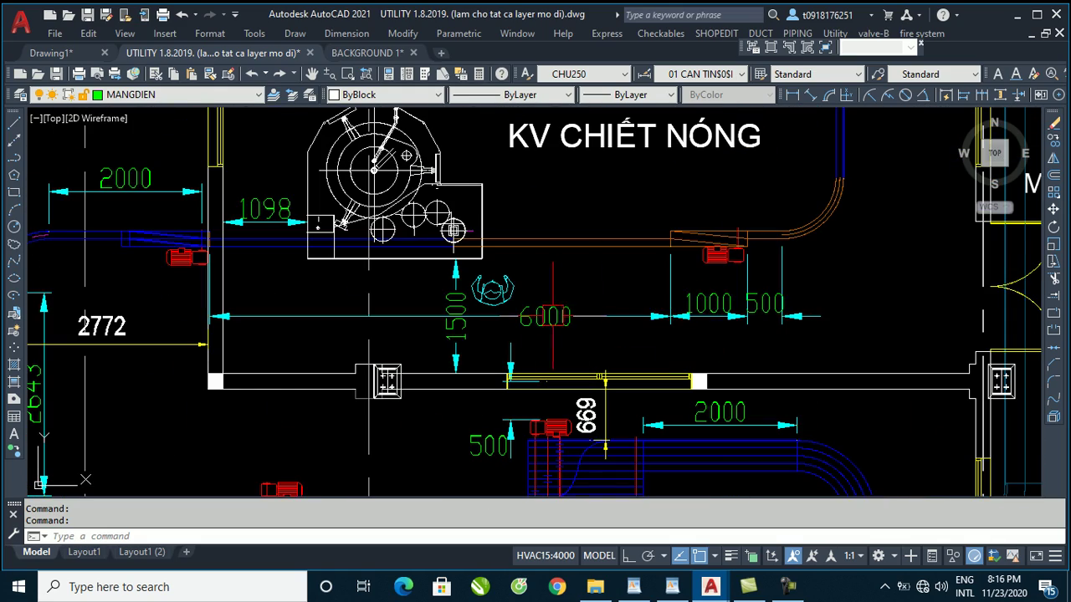
pyautogui.scroll(-2, 640, 279)
pyautogui.scroll(-3, 522, 247)
pyautogui.scroll(-2, 523, 248)
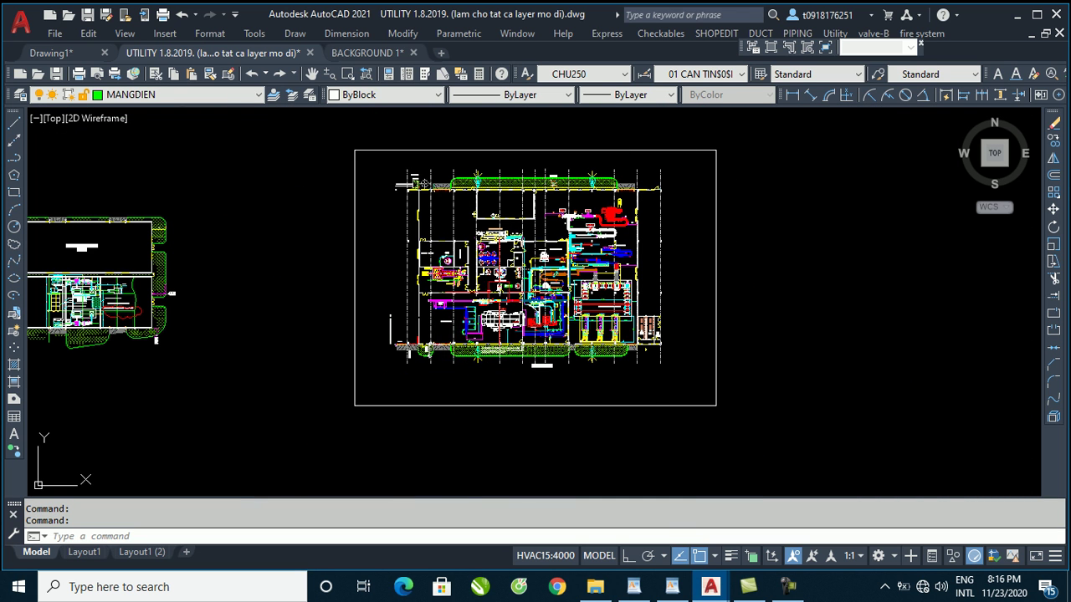
pyautogui.scroll(2, 519, 268)
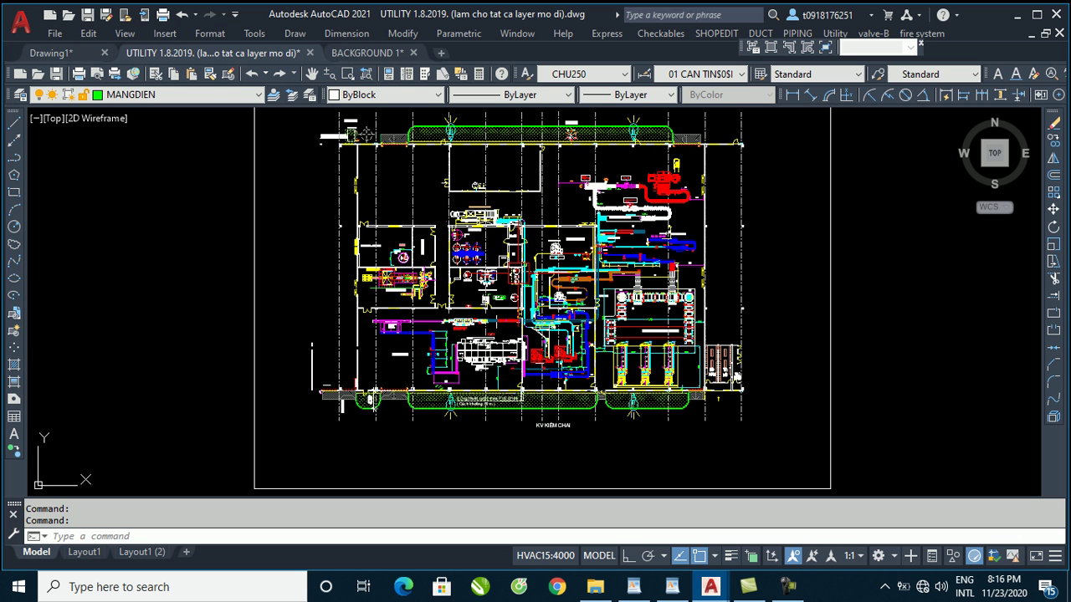
# - Select the white frame around the plan, pan to inspect it, then deselect it
pyautogui.click(829, 332)
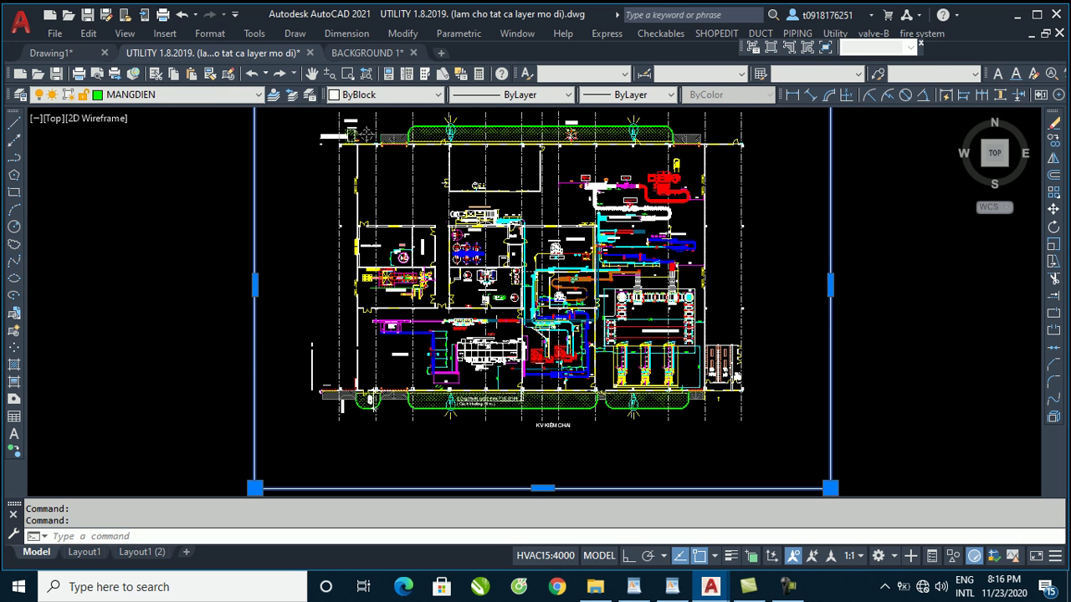
pyautogui.scroll(-2, 789, 339)
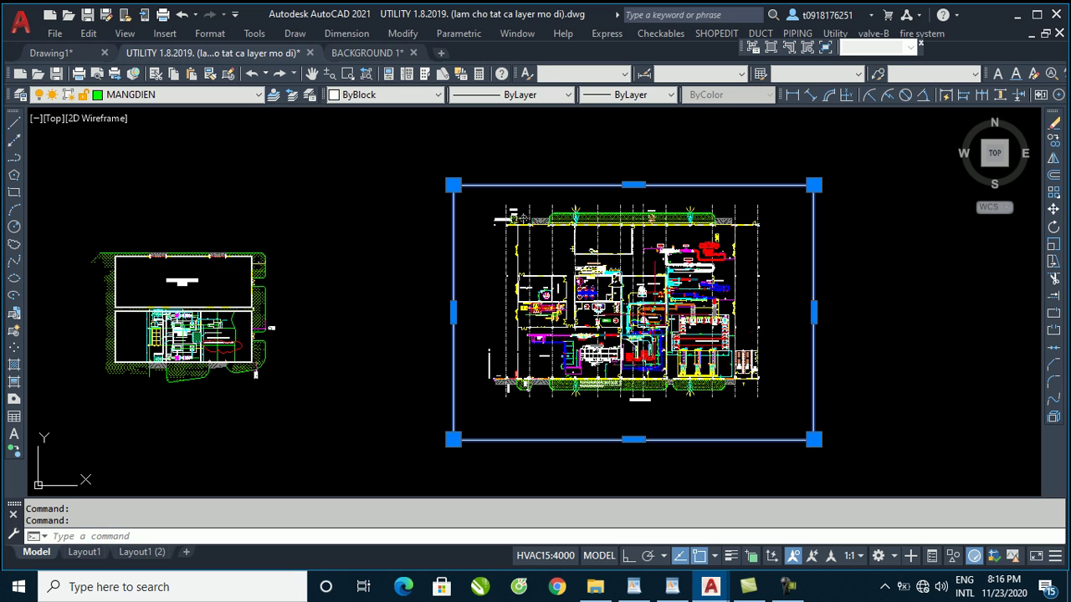
pyautogui.scroll(4, 598, 259)
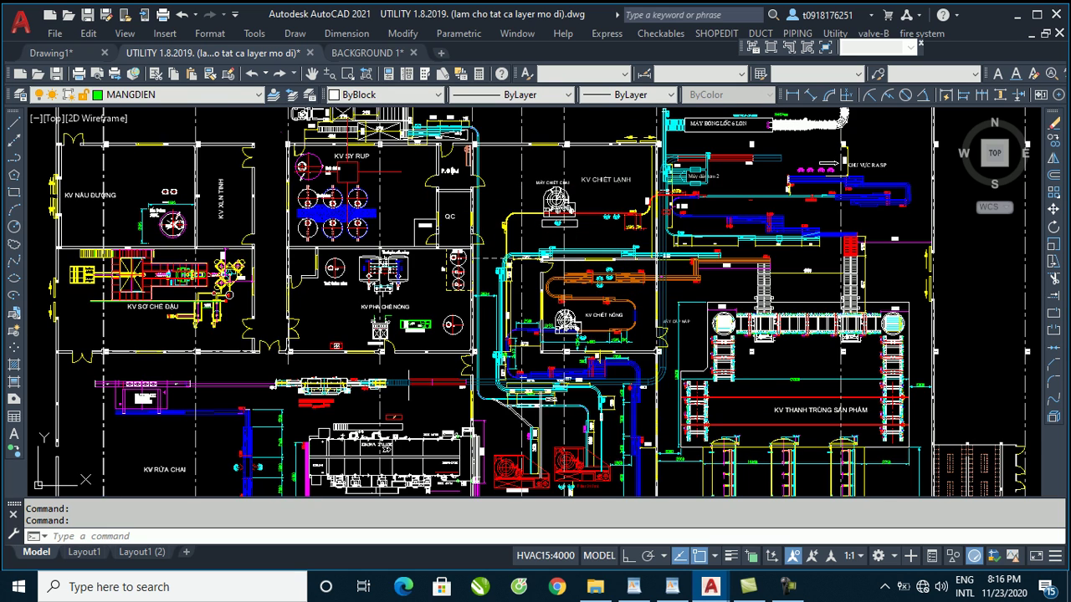
pyautogui.scroll(1, 297, 170)
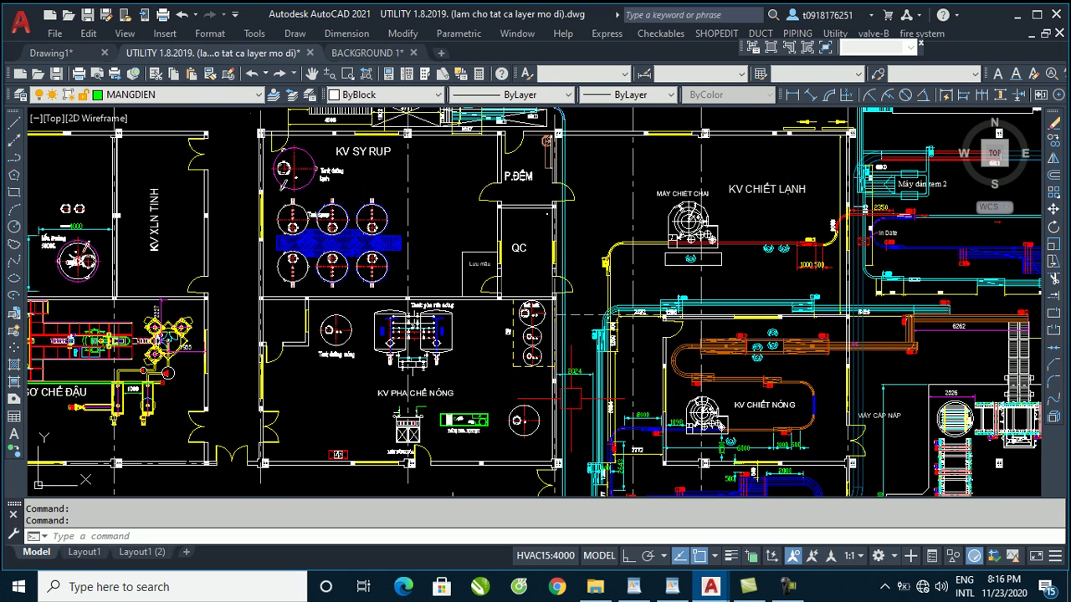
pyautogui.scroll(-3, 512, 279)
pyautogui.scroll(1, 586, 393)
pyautogui.scroll(2, 586, 393)
pyautogui.scroll(-2, 485, 201)
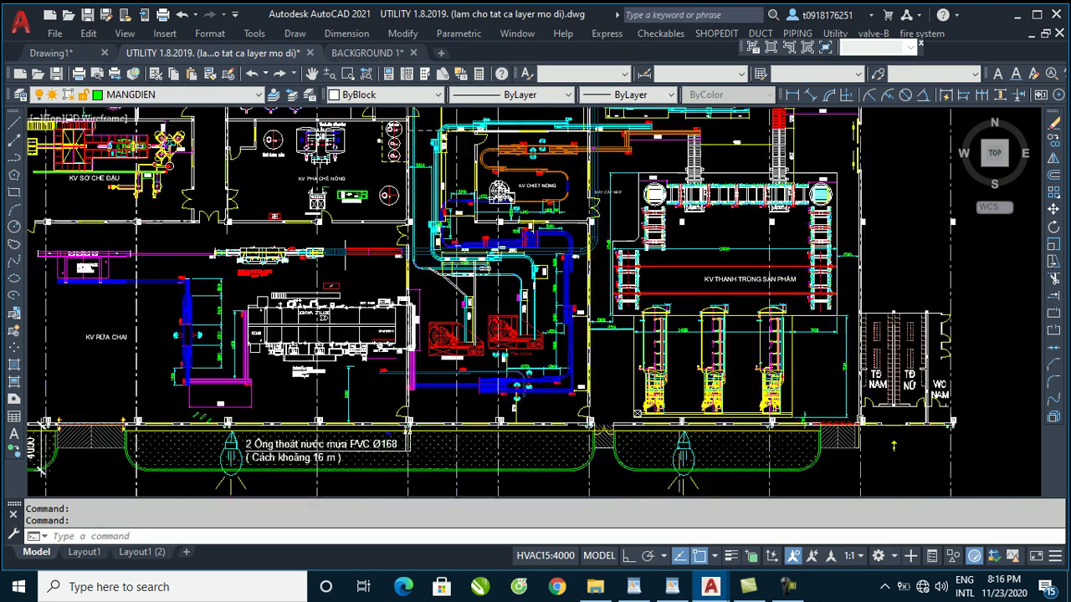
pyautogui.scroll(-1, 486, 201)
pyautogui.moveTo(605, 361); pyautogui.dragTo(611, 451, button='middle')
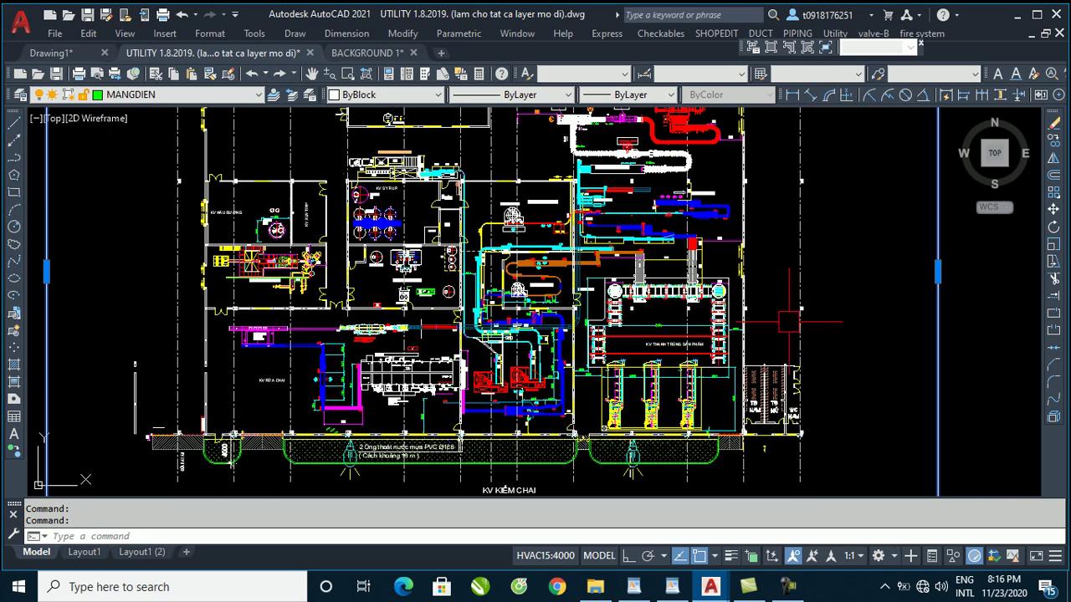
pyautogui.scroll(-2, 793, 320)
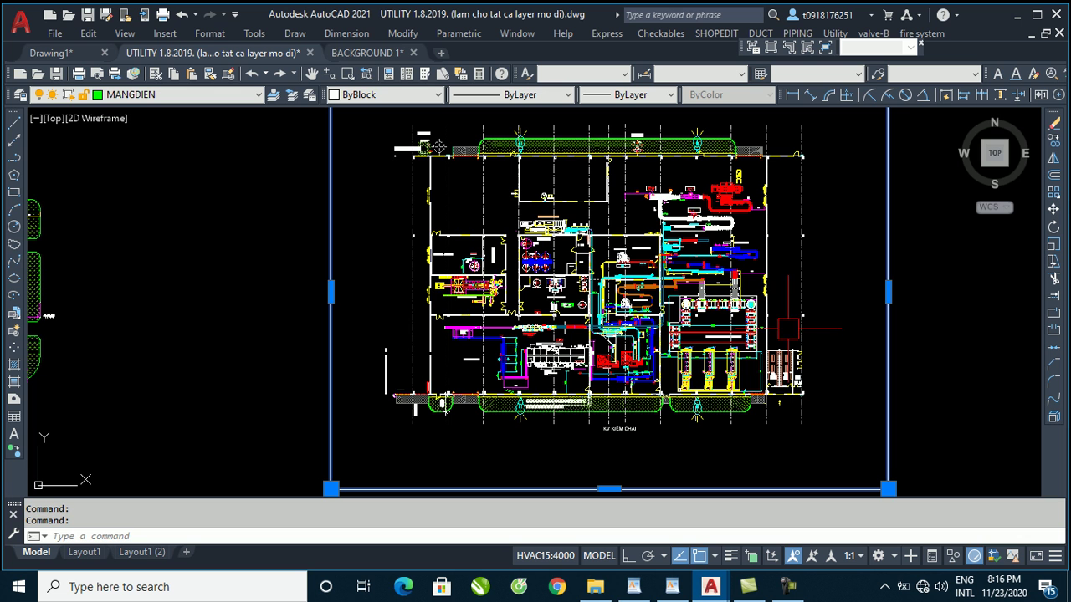
pyautogui.moveTo(828, 334); pyautogui.dragTo(770, 359, button='middle')
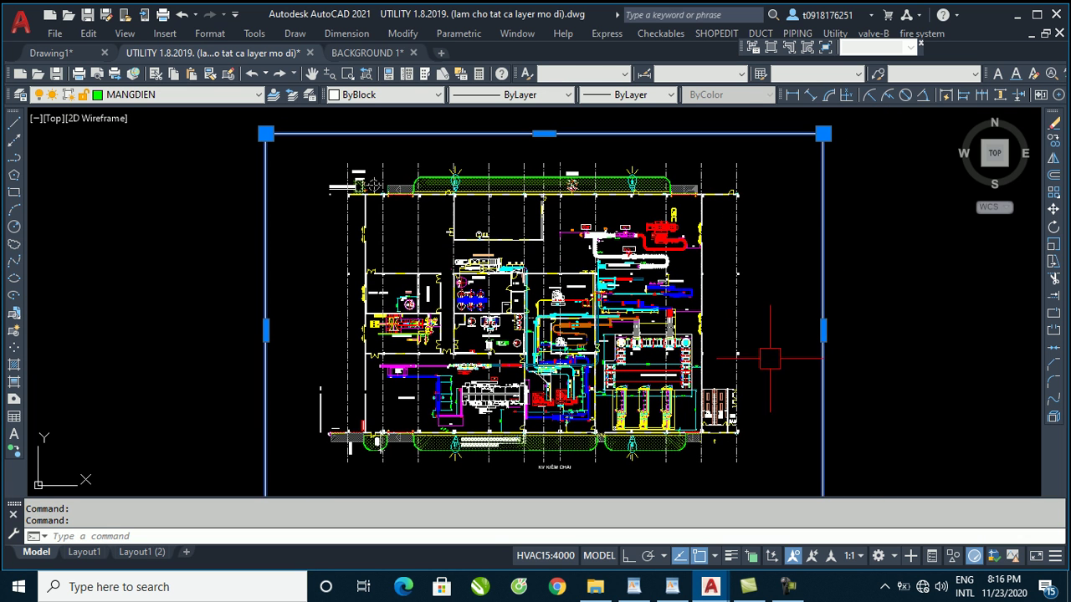
pyautogui.press('Escape')
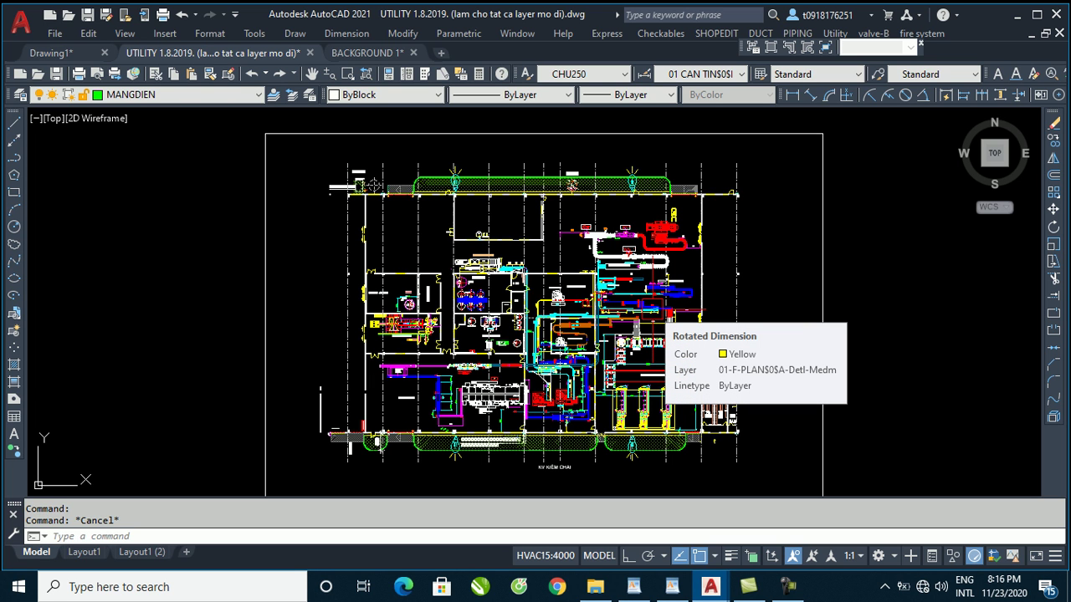
pyautogui.moveTo(758, 291); pyautogui.dragTo(815, 262, button='middle')
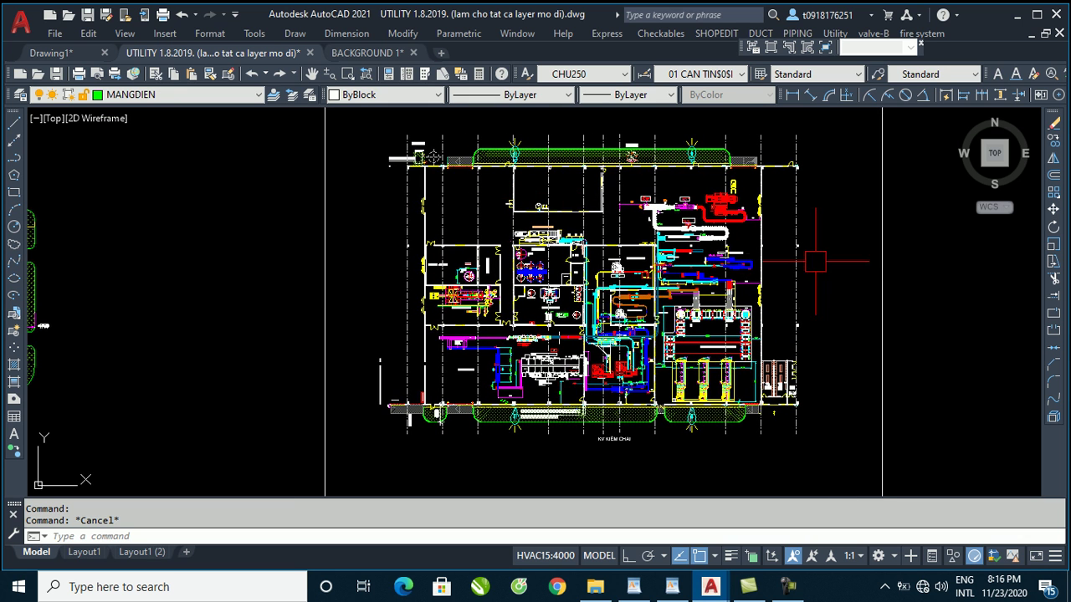
pyautogui.scroll(-2, 816, 262)
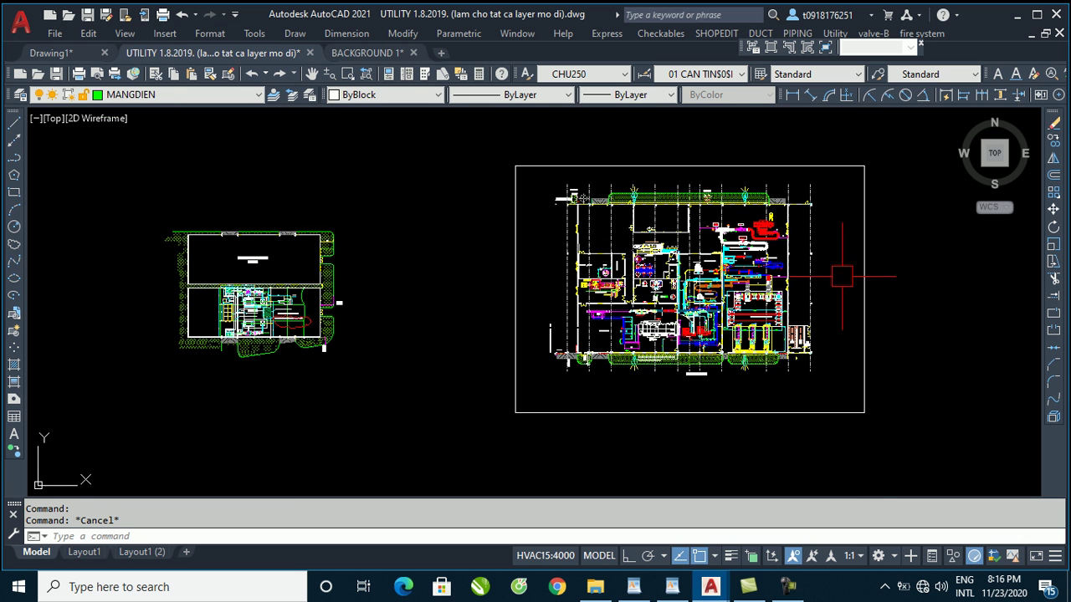
# - Erase the white border rectangle around the plan with the E command
pyautogui.click(517, 255)
pyautogui.write('e')
pyautogui.press('Return')
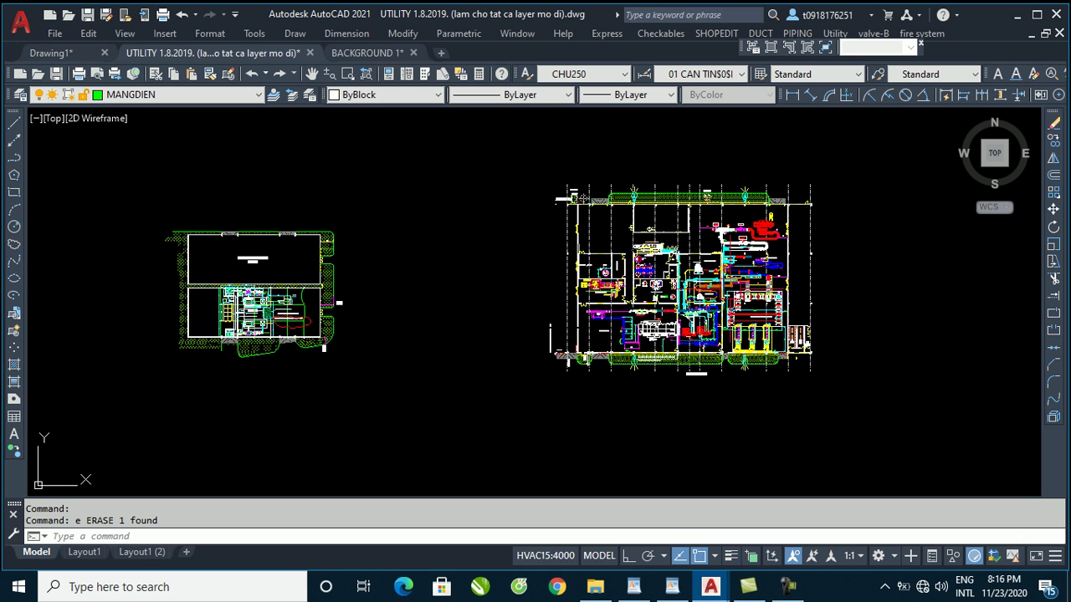
pyautogui.scroll(2, 824, 269)
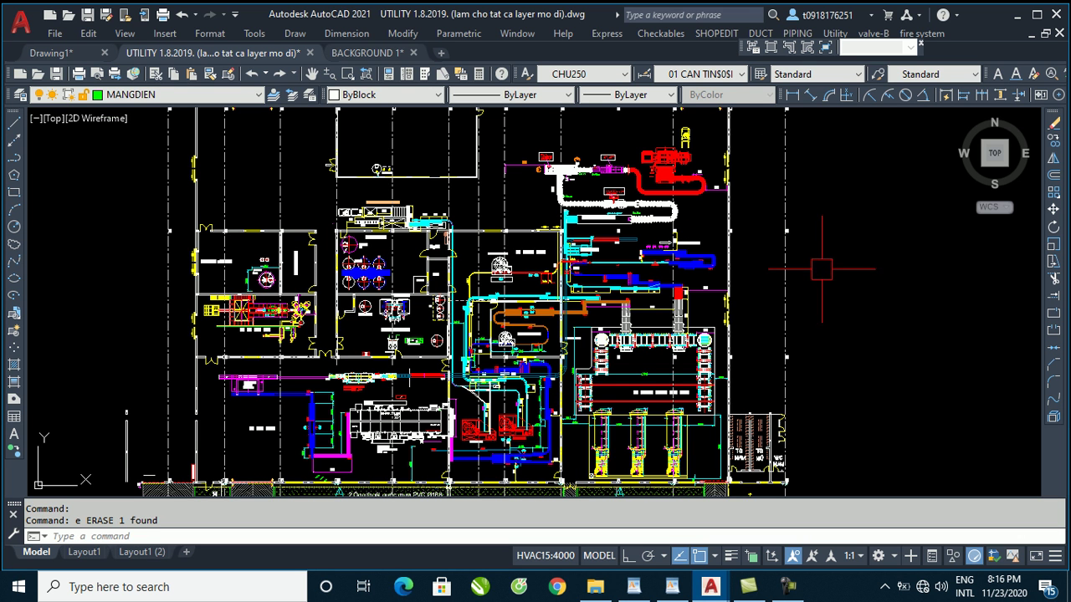
pyautogui.scroll(-2, 486, 266)
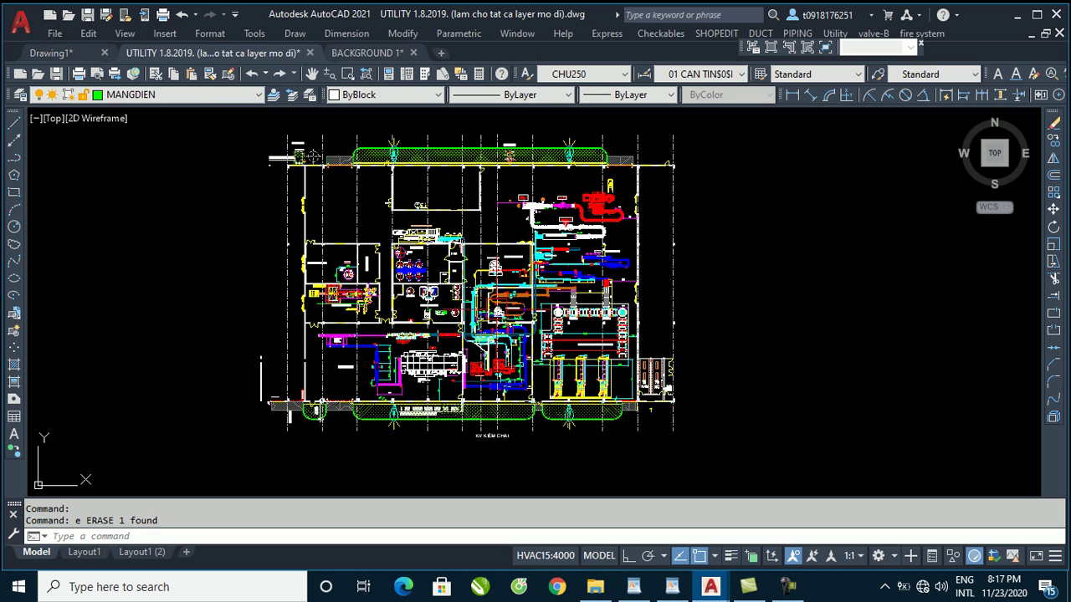
# - Zoom in and out across the plan to inspect the size of its text
pyautogui.scroll(3, 415, 257)
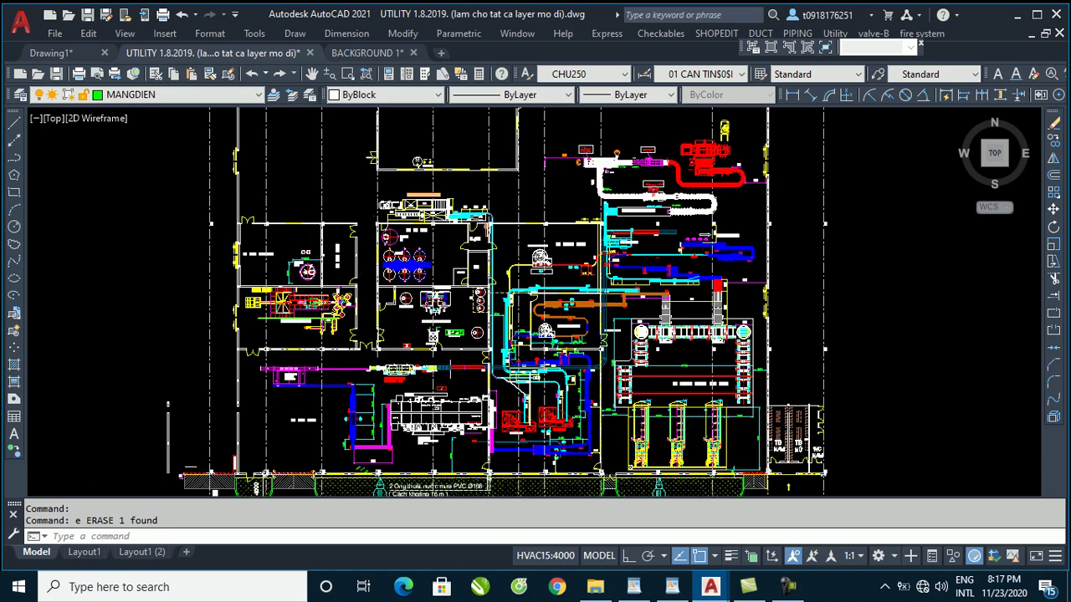
pyautogui.scroll(3, 415, 257)
pyautogui.scroll(3, 415, 257)
pyautogui.scroll(4, 420, 222)
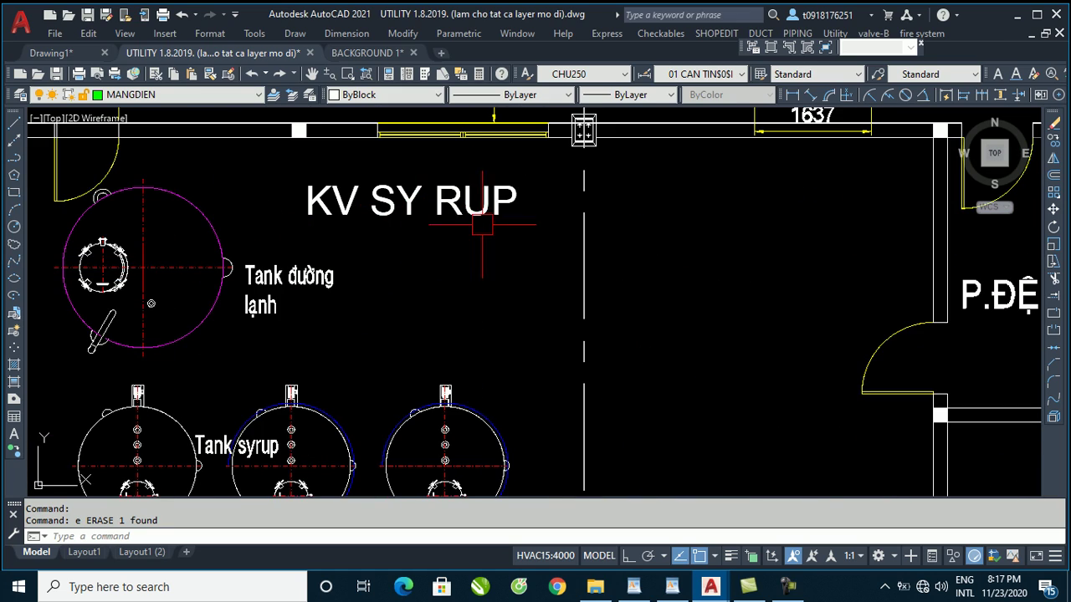
pyautogui.scroll(-2, 481, 219)
pyautogui.scroll(-5, 385, 221)
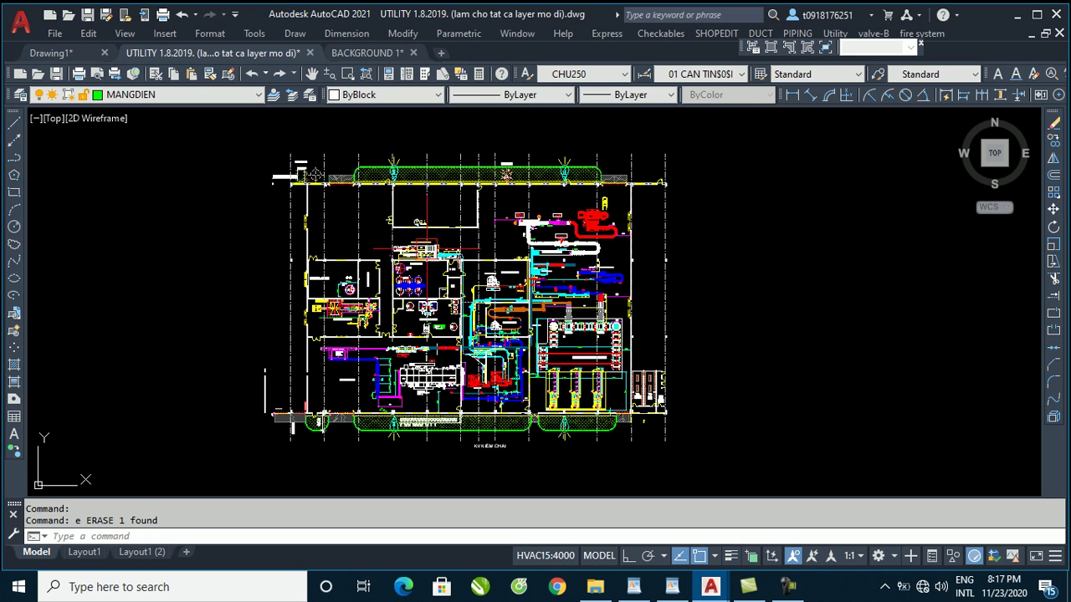
pyautogui.scroll(1, 426, 239)
pyautogui.scroll(2, 410, 224)
pyautogui.scroll(-4, 406, 221)
pyautogui.scroll(2, 400, 218)
pyautogui.scroll(2, 393, 215)
pyautogui.scroll(3, 427, 211)
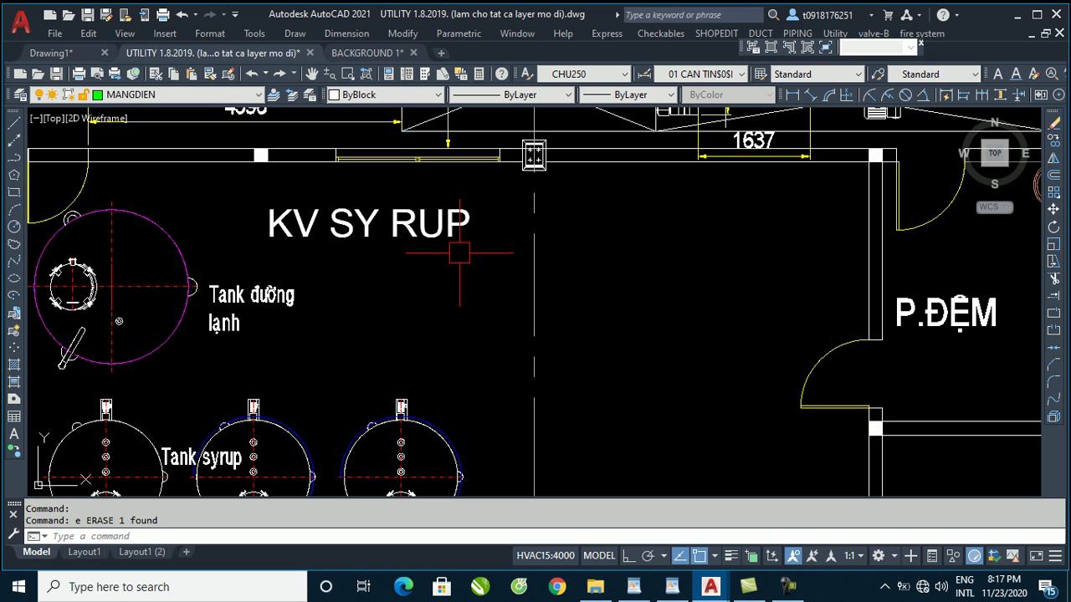
pyautogui.scroll(-5, 462, 255)
pyautogui.scroll(5, 443, 274)
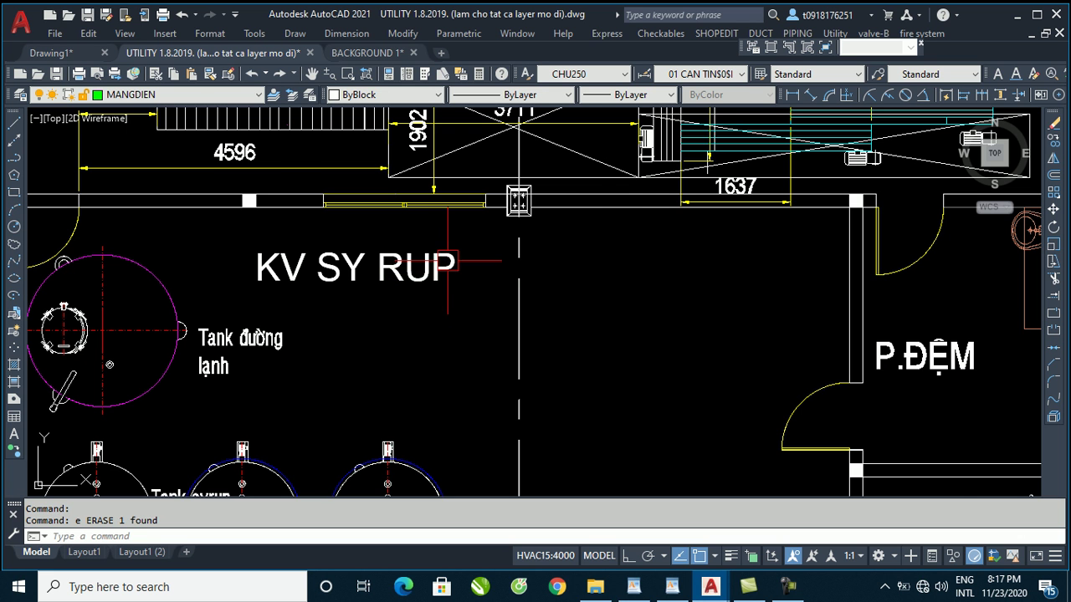
pyautogui.scroll(-2, 460, 251)
pyautogui.scroll(-3, 462, 255)
pyautogui.scroll(-3, 460, 251)
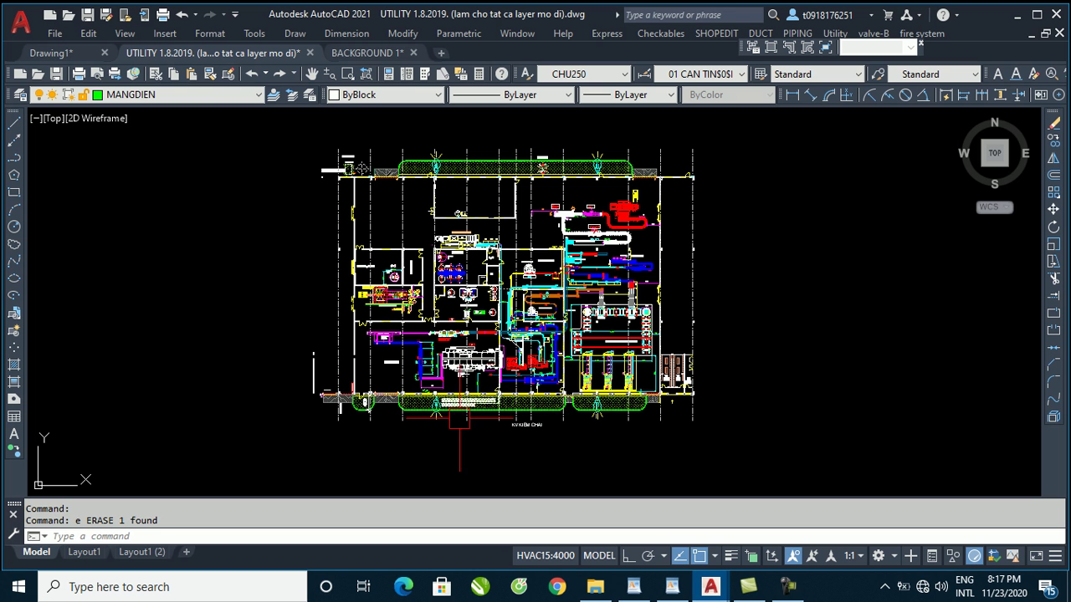
# - Draw a 420×297 rectangle beside the plan
pyautogui.write('re')
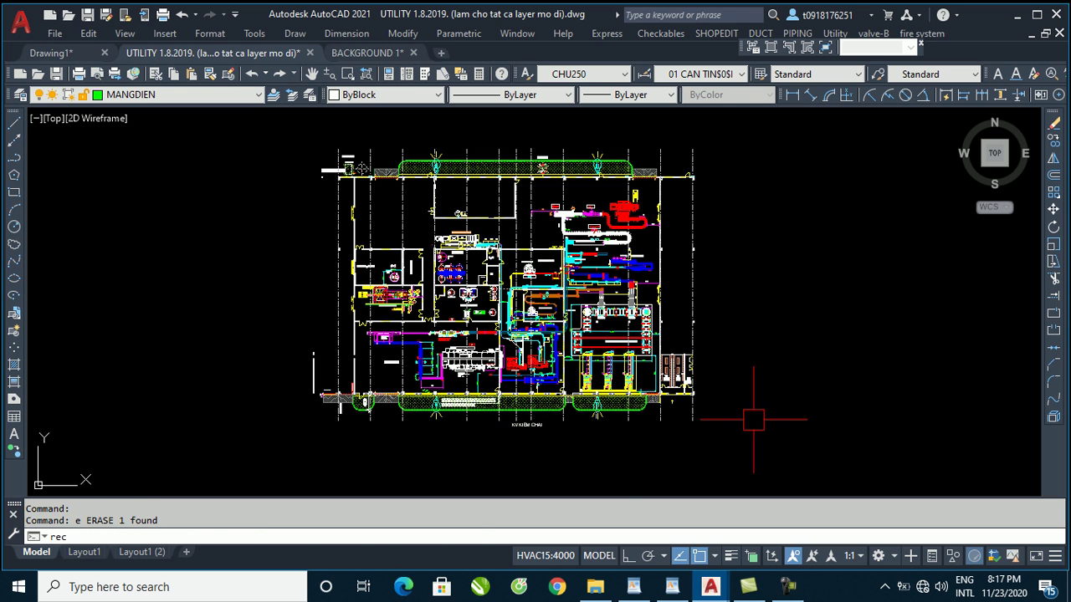
pyautogui.write('c')
pyautogui.press('Return')
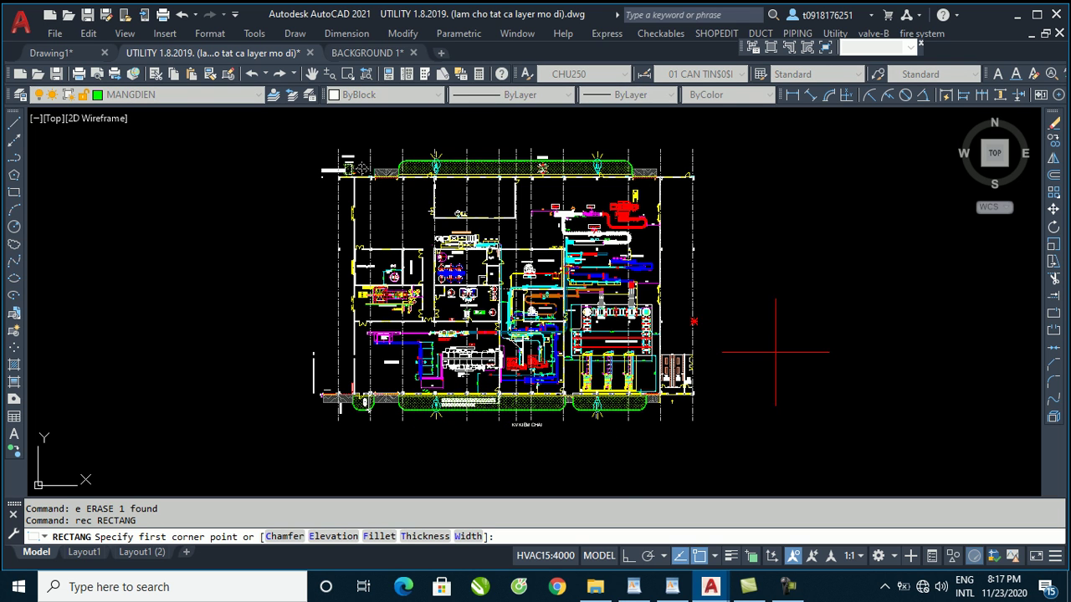
pyautogui.click(785, 409)
pyautogui.write('@420,297')
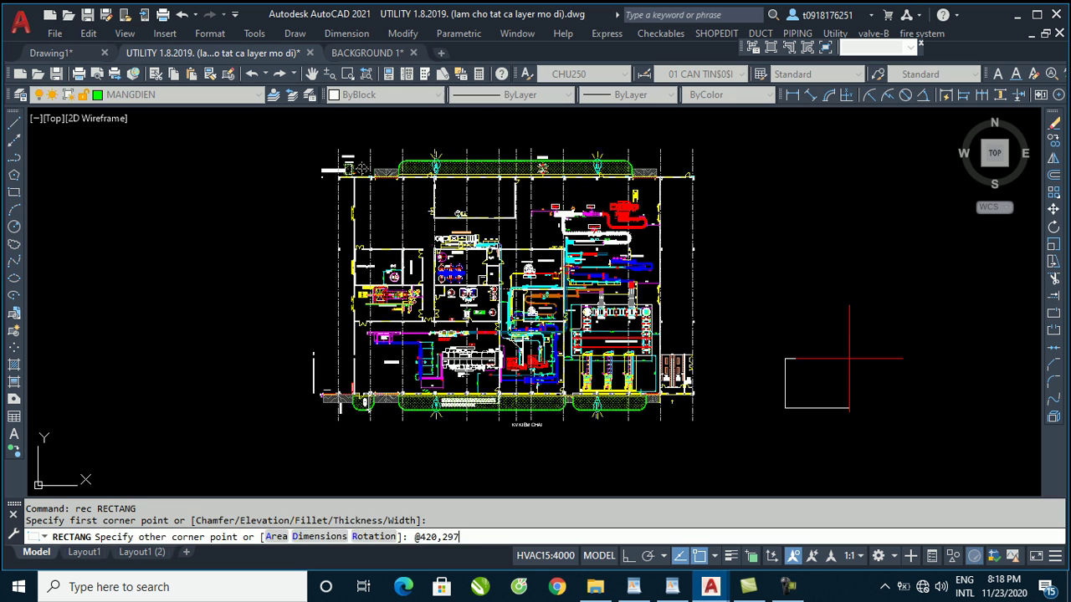
pyautogui.press('Return')
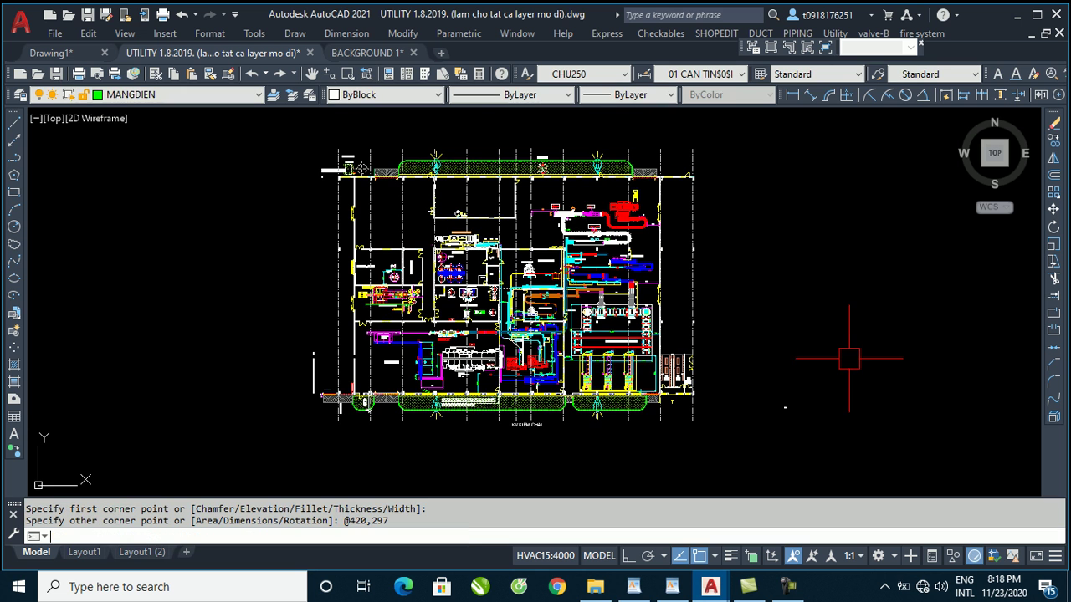
pyautogui.scroll(5, 800, 406)
pyautogui.scroll(3, 801, 406)
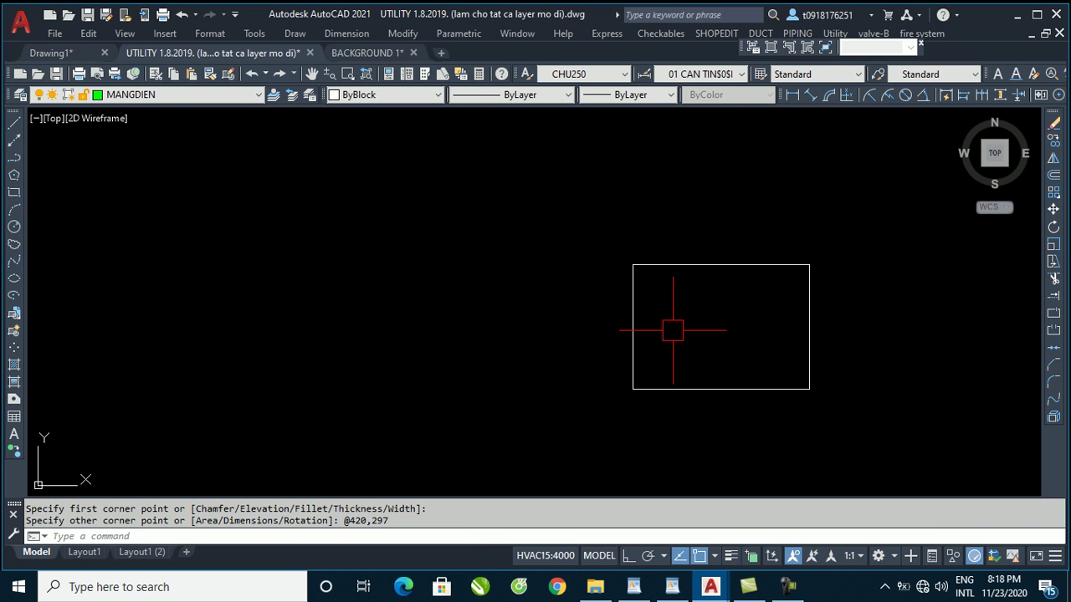
pyautogui.scroll(-4, 782, 382)
pyautogui.scroll(-3, 758, 396)
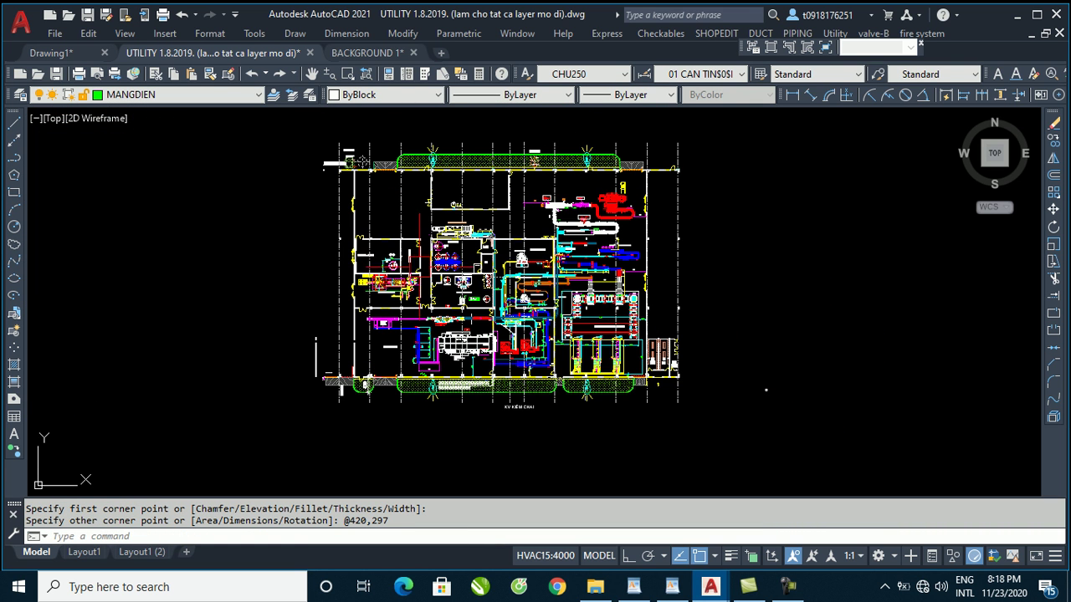
# - Measure the plan's width from edge to edge, about 107128 units
pyautogui.write('di')
pyautogui.press('Return')
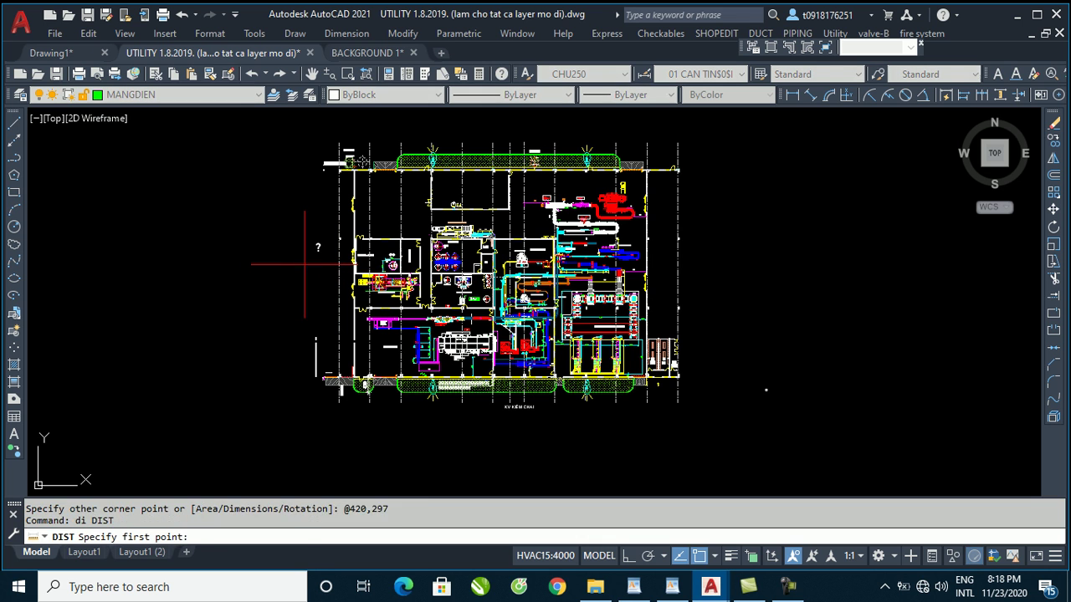
pyautogui.click(304, 265)
pyautogui.click(711, 264)
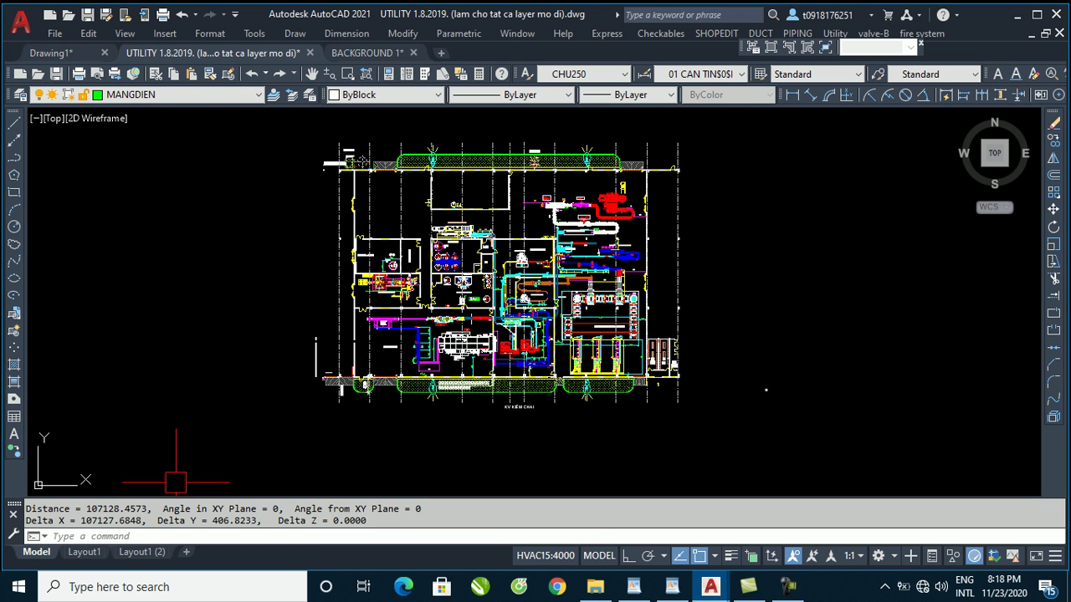
pyautogui.press('Escape')
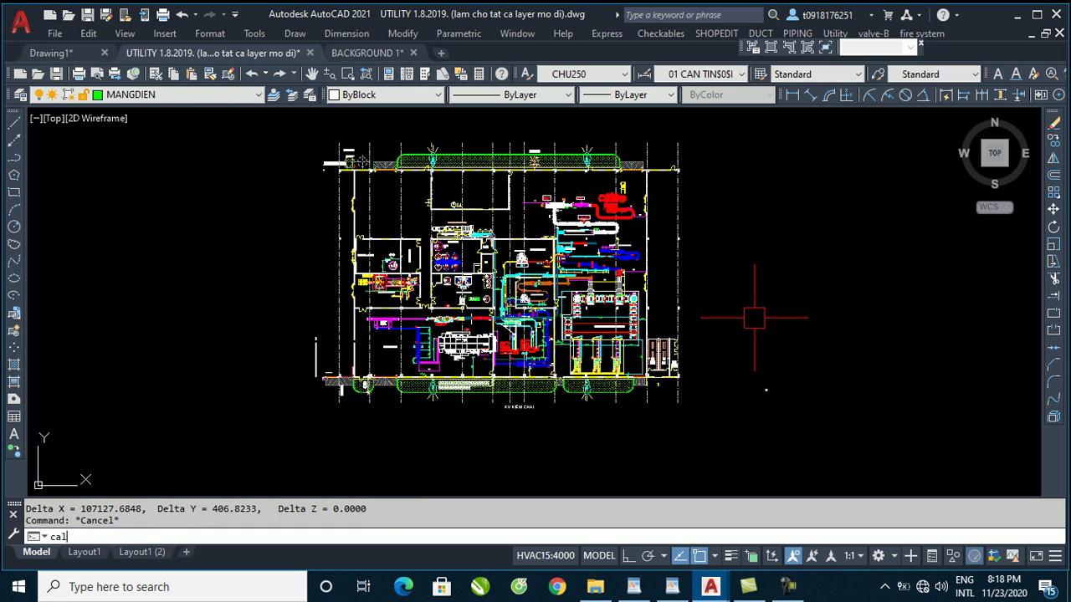
# - Calculate 107000/420 with CAL, giving a scale factor of 254.761905
pyautogui.press('Return')
pyautogui.write('107000/420')
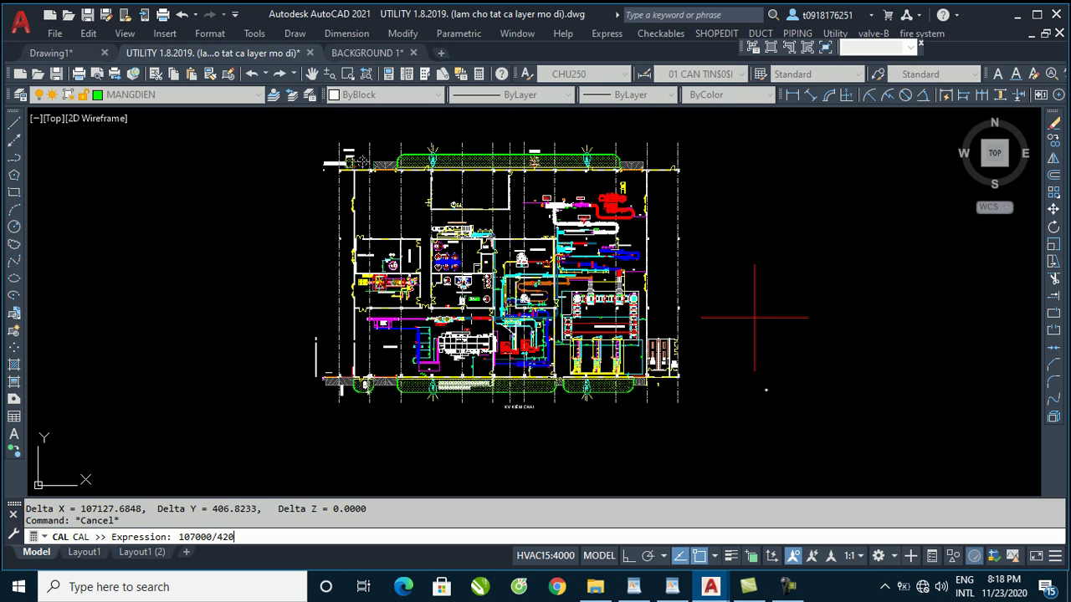
pyautogui.press('Return')
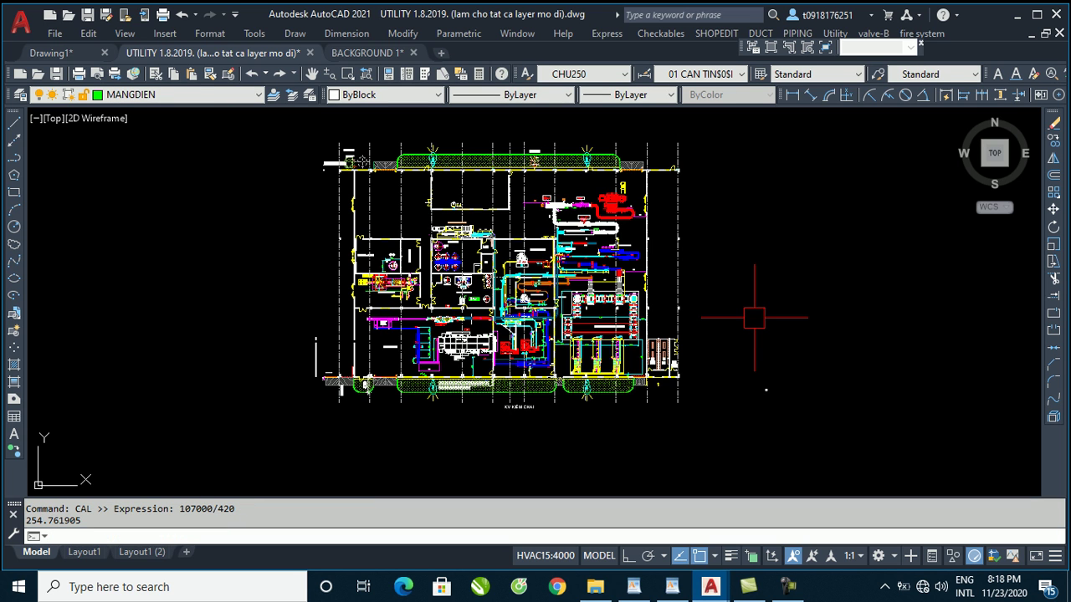
pyautogui.press('Escape')
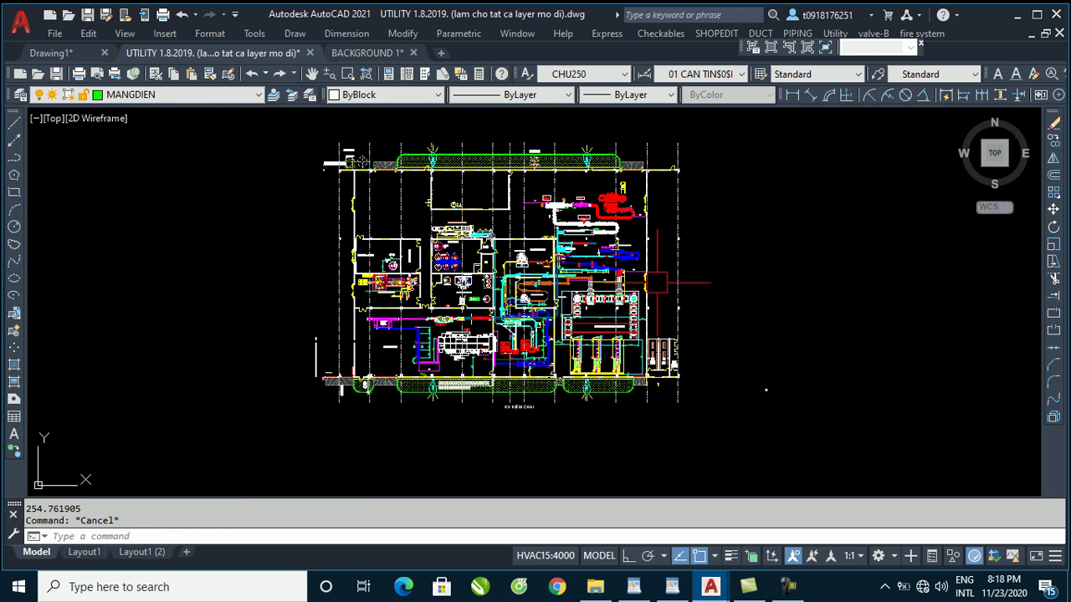
# - Scale the 420×297 rectangle by 300 about its corner
pyautogui.scroll(3, 800, 376)
pyautogui.write('sc')
pyautogui.press('Return')
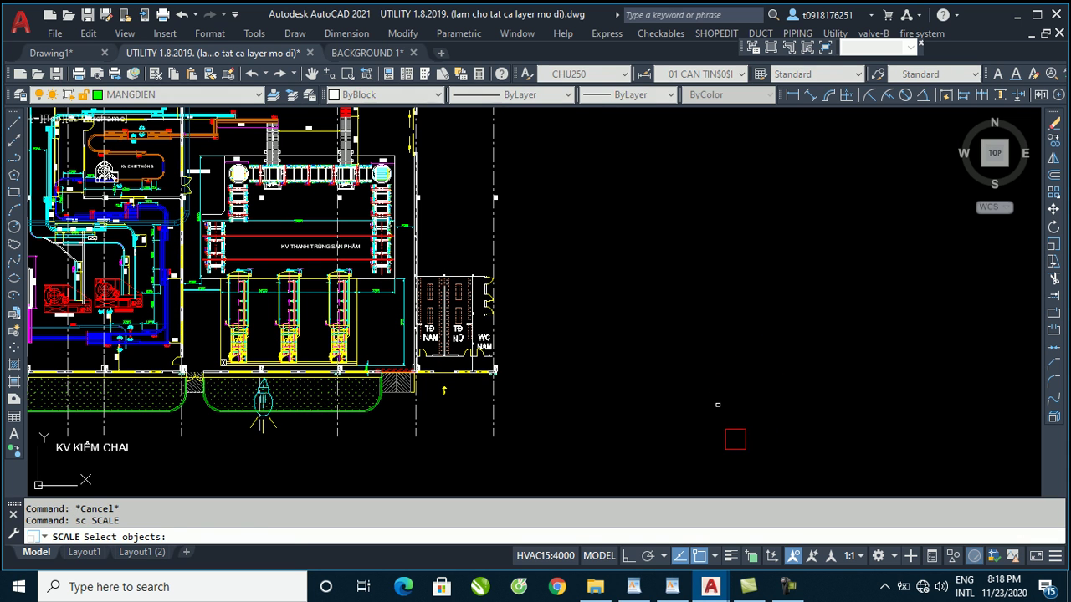
pyautogui.moveTo(734, 437); pyautogui.dragTo(705, 376)
pyautogui.press('Return')
pyautogui.click(716, 405)
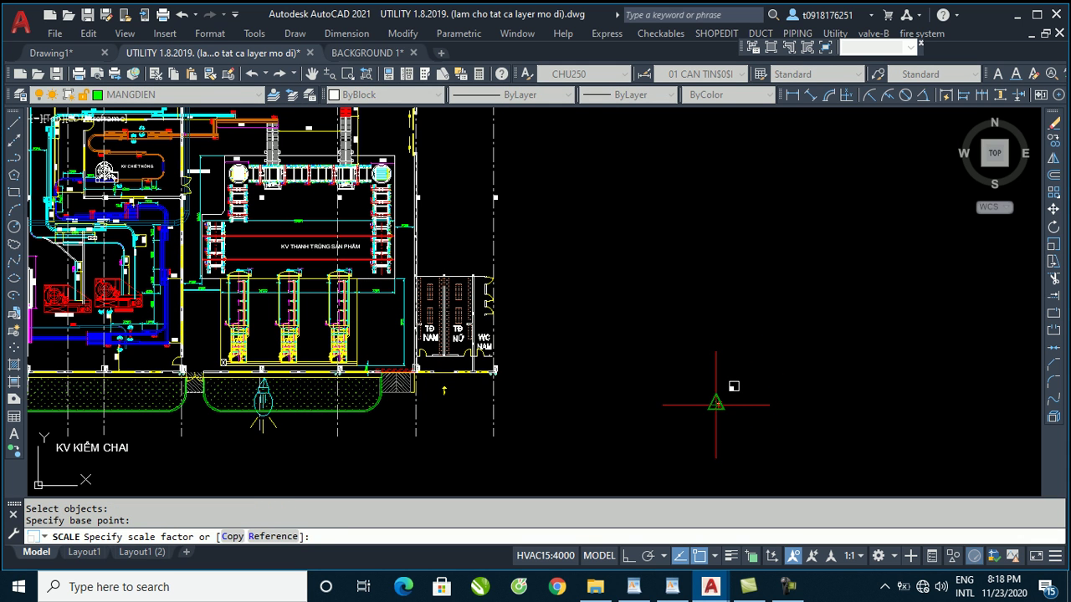
pyautogui.write('30')
pyautogui.press('Return')
pyautogui.scroll(-3, 706, 427)
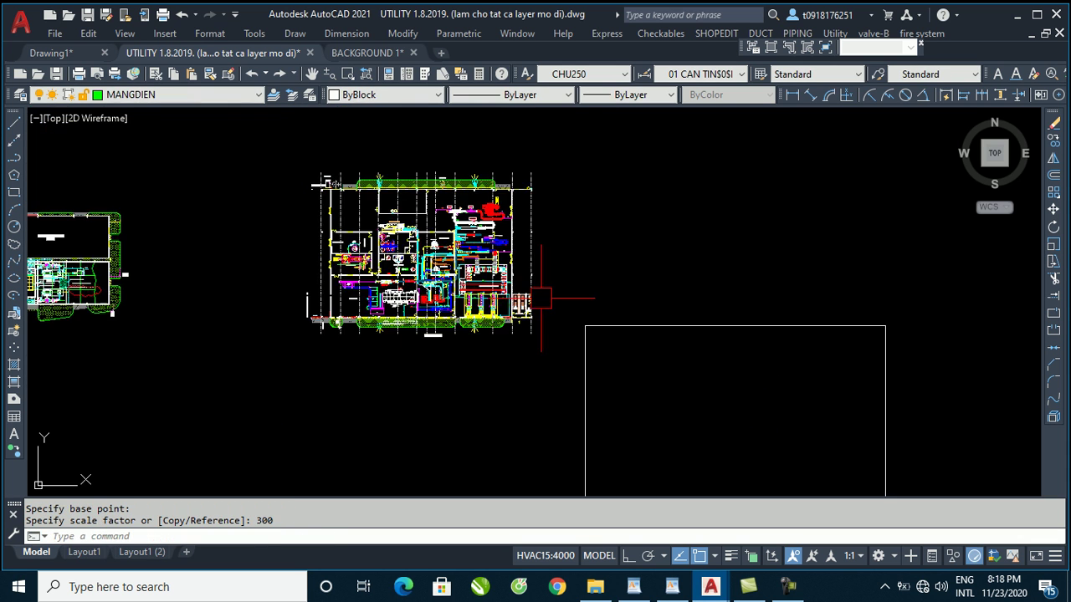
pyautogui.scroll(-2, 545, 299)
# - Move the enlarged rectangle so it encloses the whole factory plan, then check the fit
pyautogui.click(620, 375)
pyautogui.click(710, 258)
pyautogui.write('m')
pyautogui.press('Return')
pyautogui.click(690, 282)
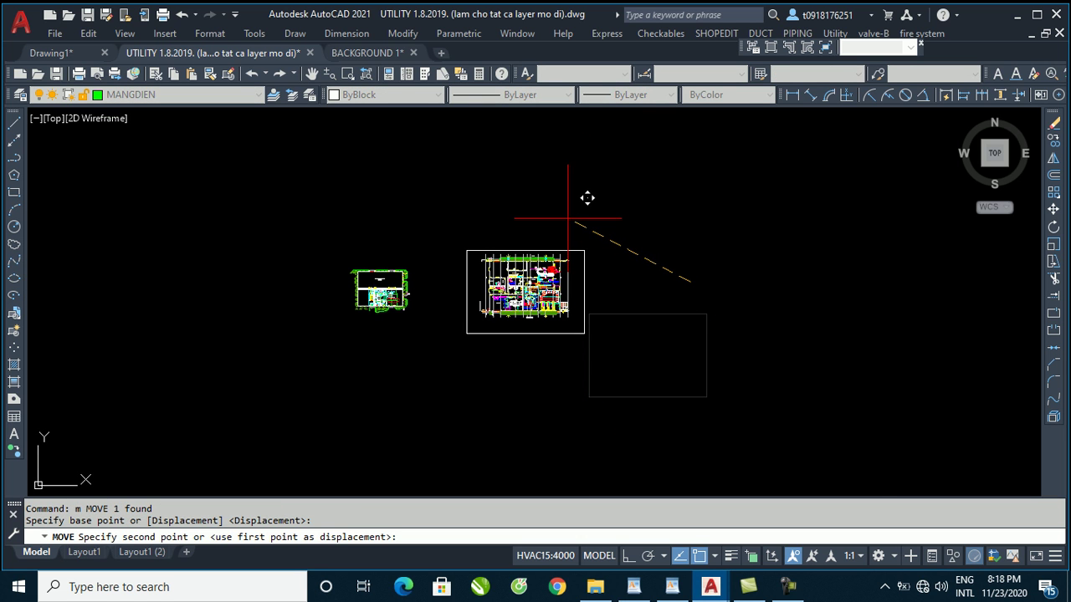
pyautogui.click(567, 213)
pyautogui.scroll(5, 543, 280)
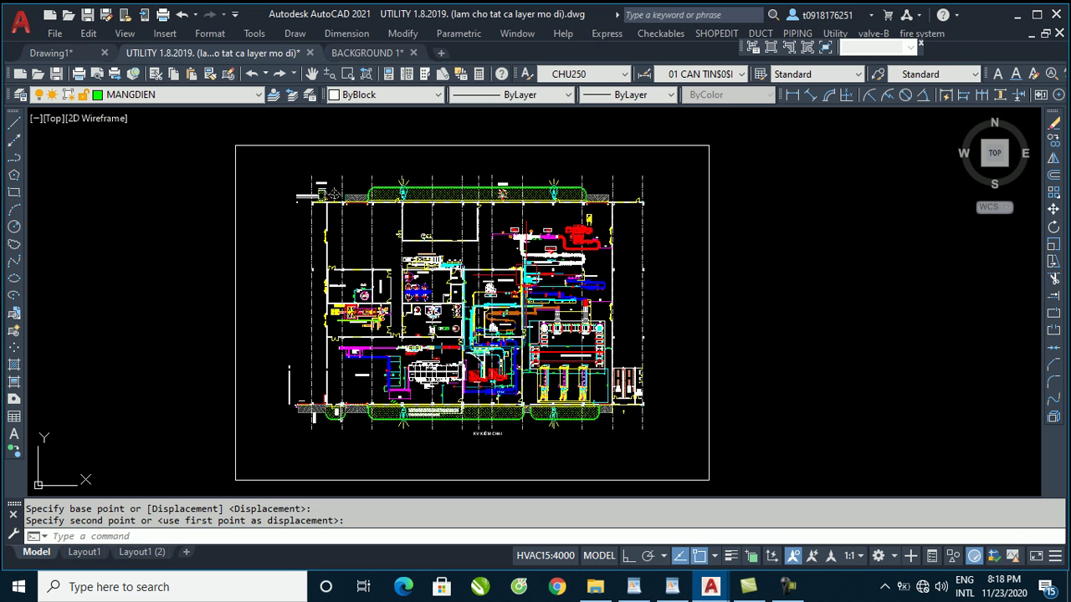
pyautogui.click(651, 140)
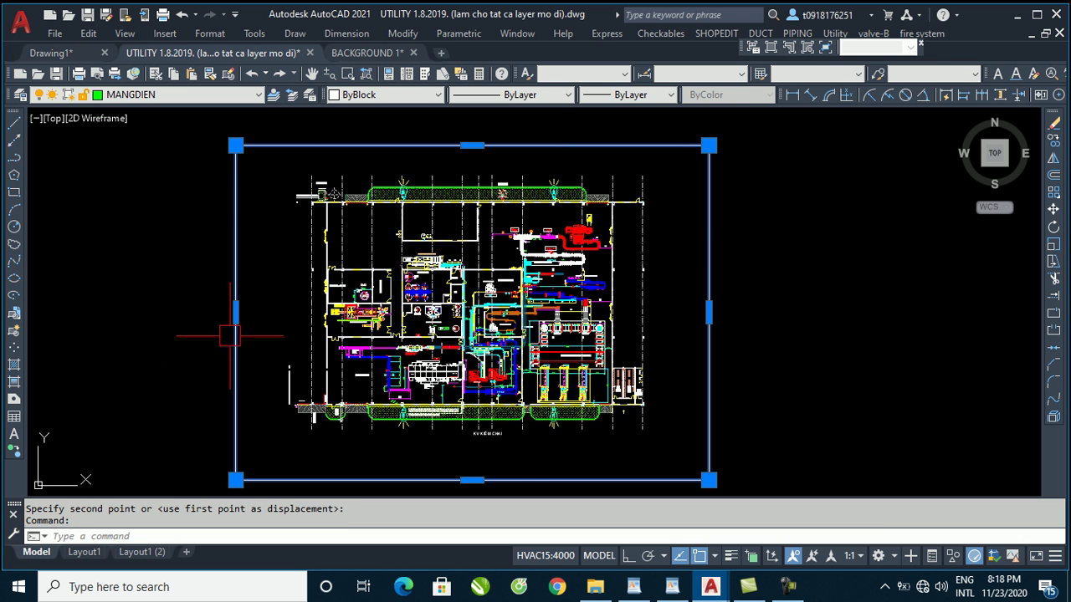
pyautogui.scroll(6, 455, 277)
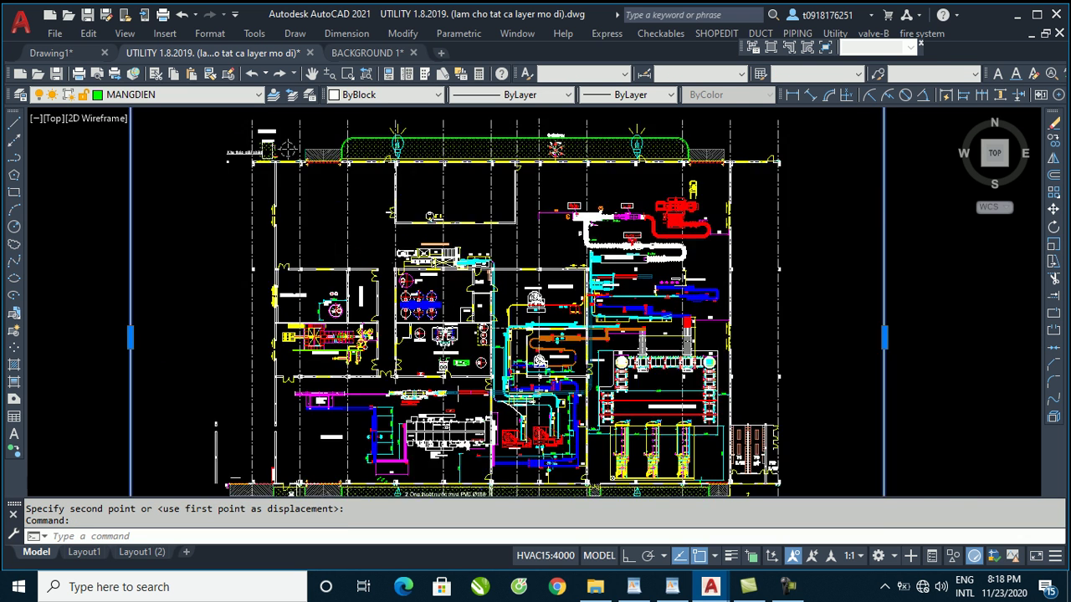
pyautogui.press('Escape')
pyautogui.press('Escape')
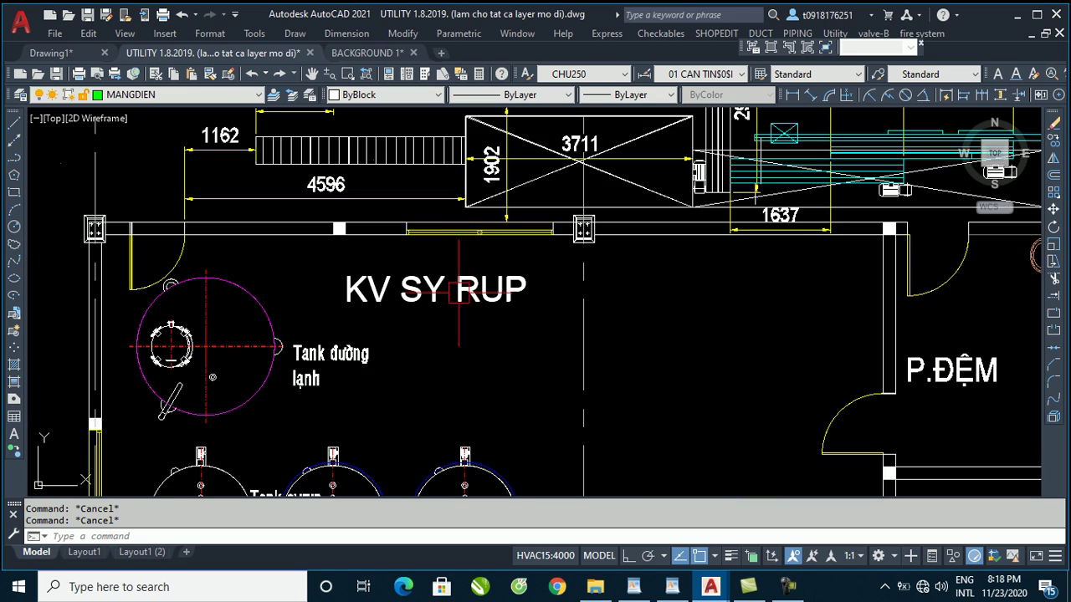
# - Evaluate 2.5*300 with CAL to get a text height of 750
pyautogui.scroll(-2, 460, 284)
pyautogui.scroll(-3, 456, 282)
pyautogui.scroll(3, 454, 281)
pyautogui.scroll(-4, 453, 281)
pyautogui.scroll(-2, 454, 281)
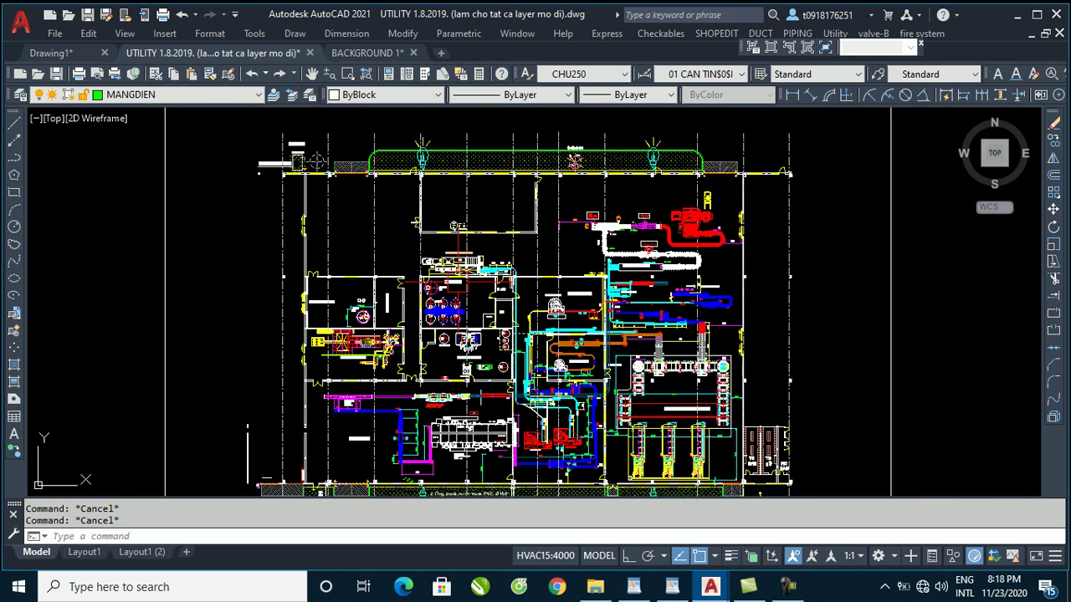
pyautogui.scroll(-2, 454, 281)
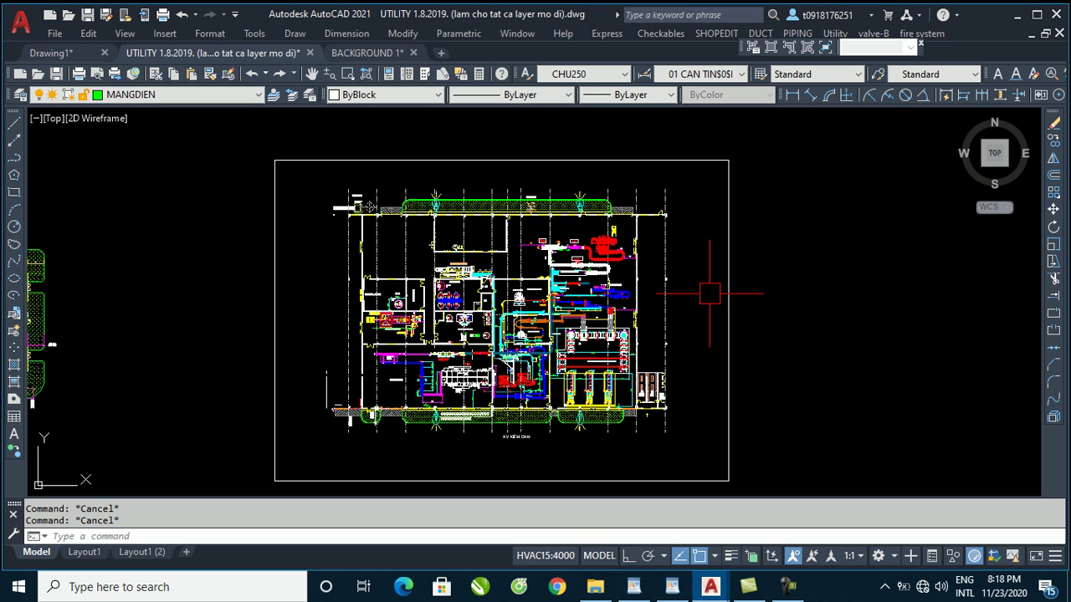
pyautogui.write('cal')
pyautogui.press('Return')
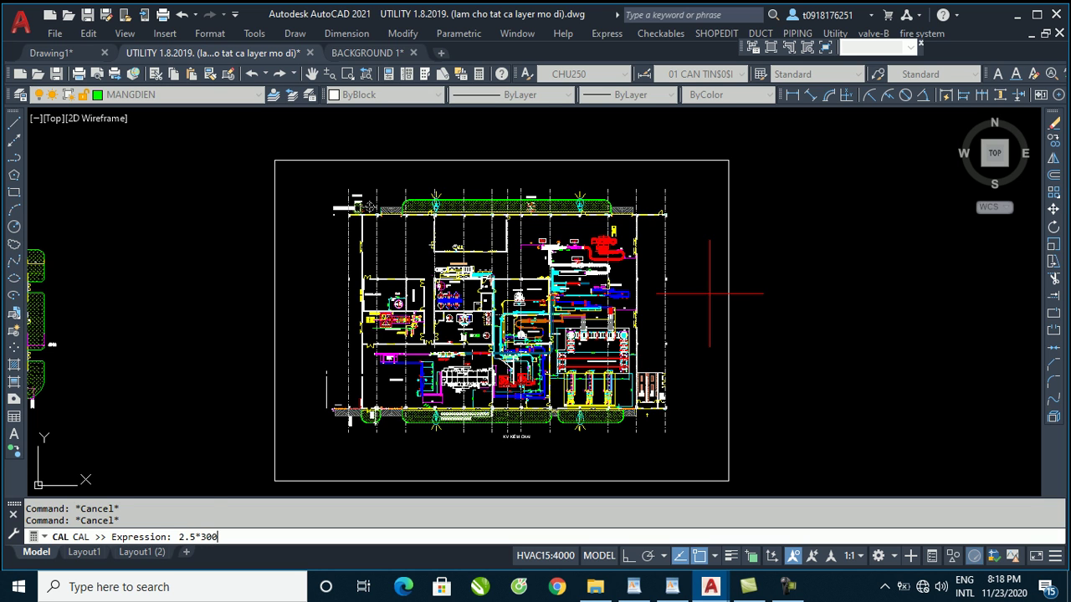
pyautogui.press('Return')
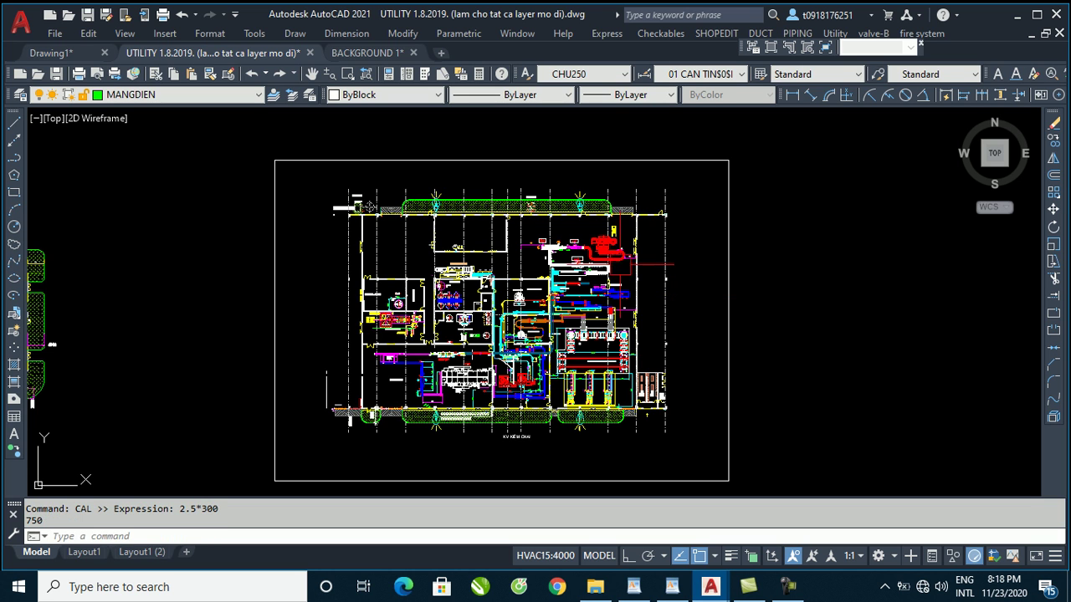
pyautogui.press('Escape')
pyautogui.press('Escape')
pyautogui.scroll(3, 529, 288)
pyautogui.scroll(2, 529, 288)
pyautogui.scroll(5, 556, 273)
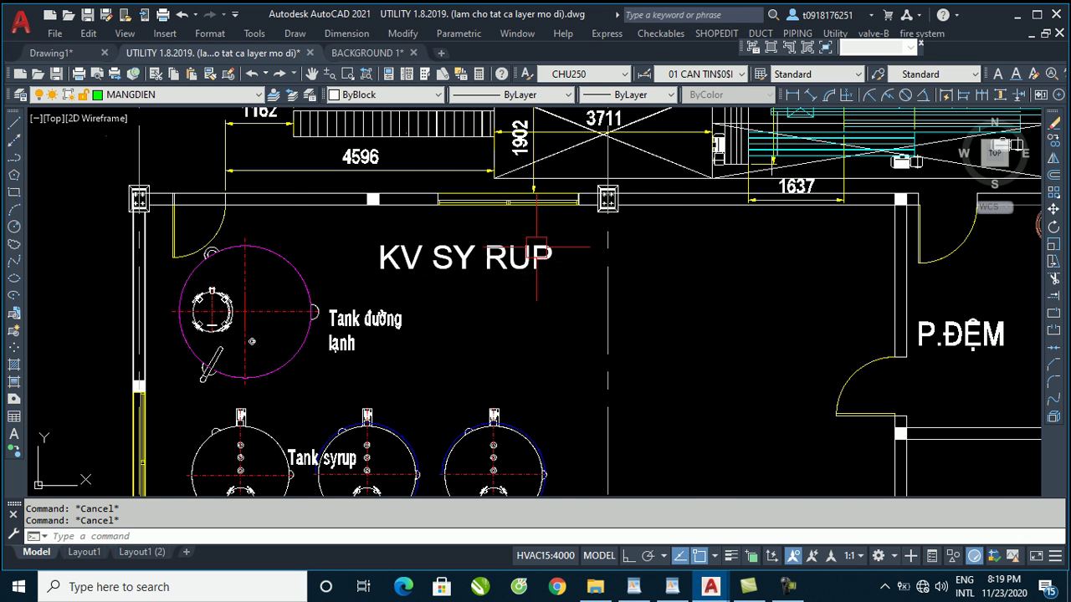
pyautogui.scroll(-4, 528, 260)
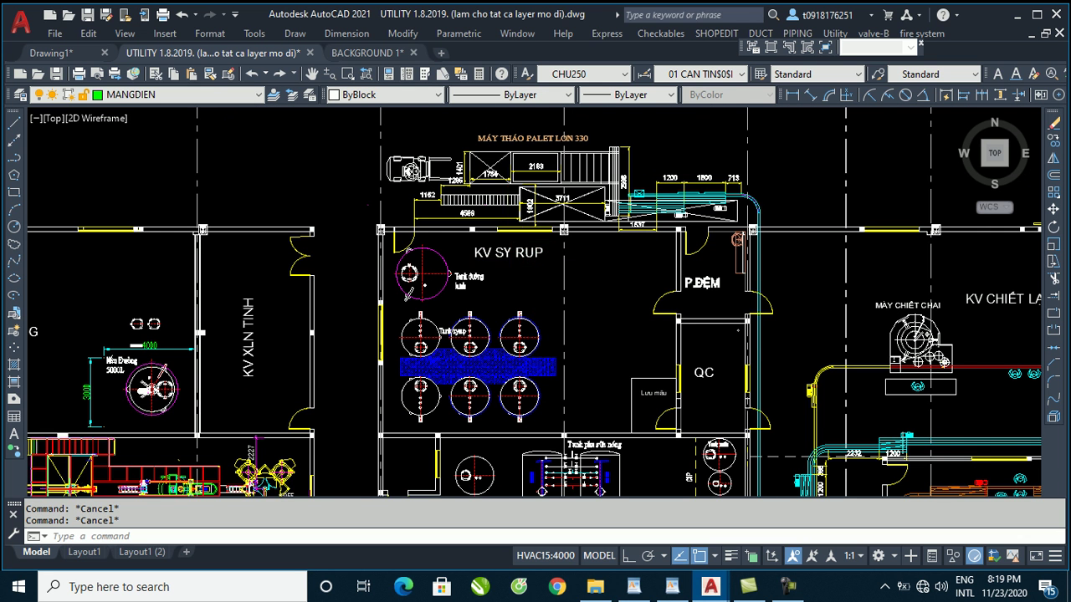
pyautogui.scroll(-6, 485, 226)
pyautogui.scroll(7, 497, 240)
pyautogui.scroll(3, 500, 251)
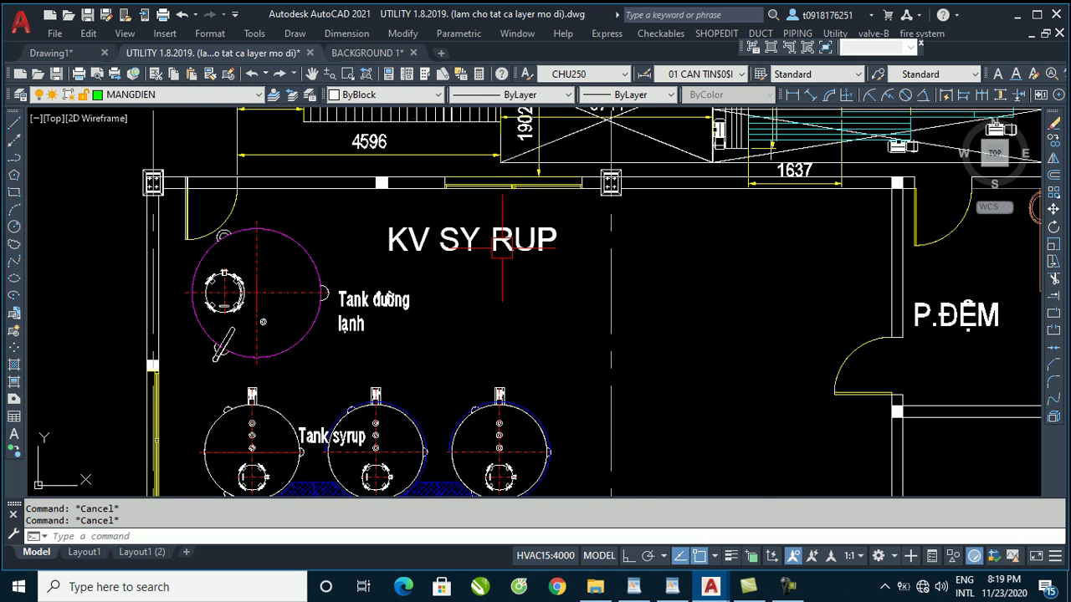
pyautogui.click(503, 250)
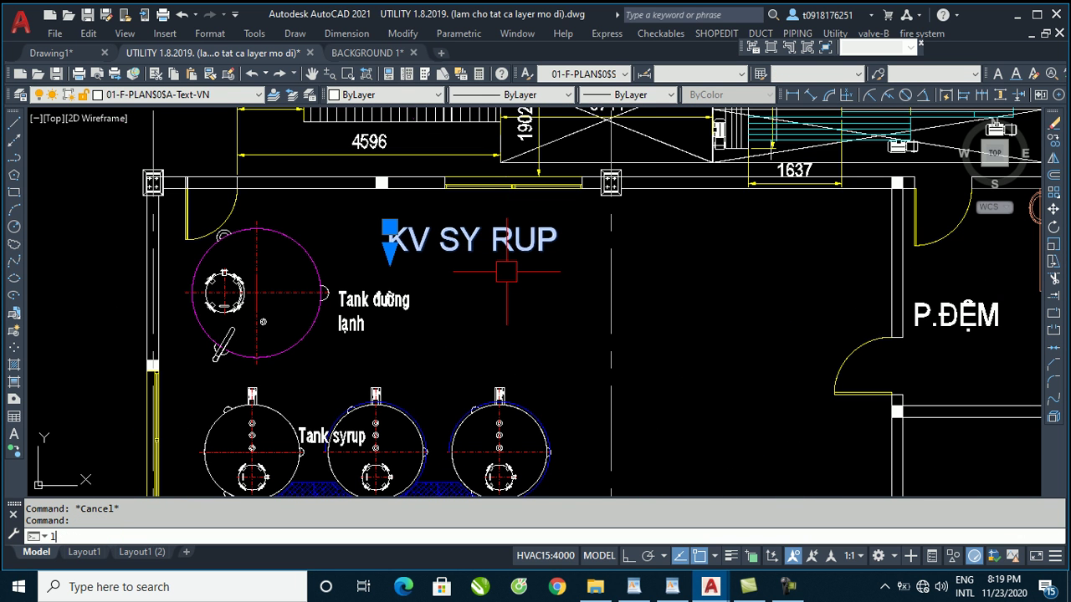
pyautogui.write('i')
pyautogui.press('Return')
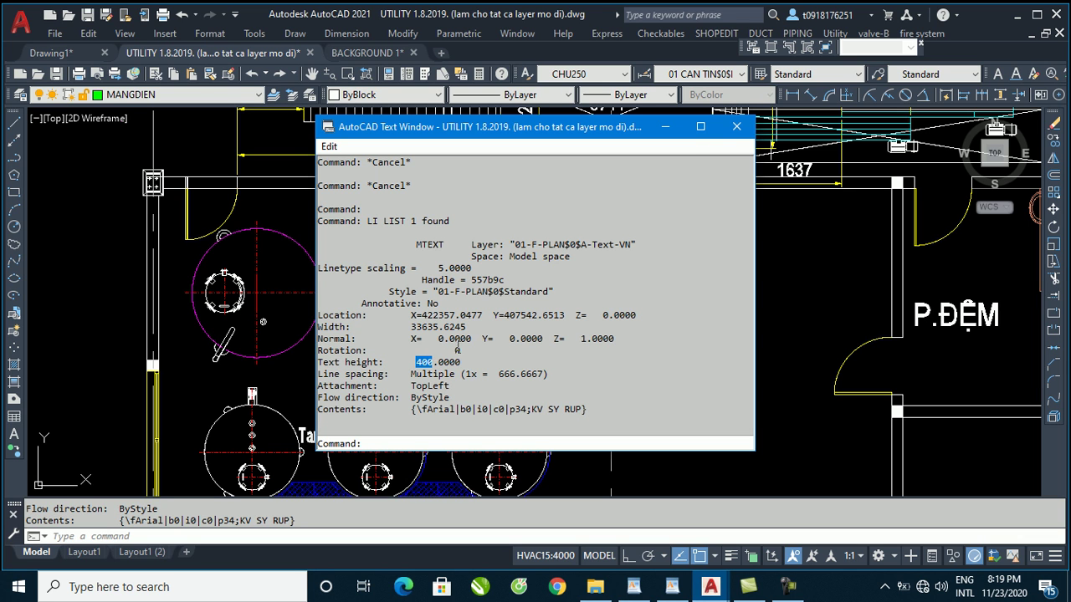
pyautogui.click(735, 127)
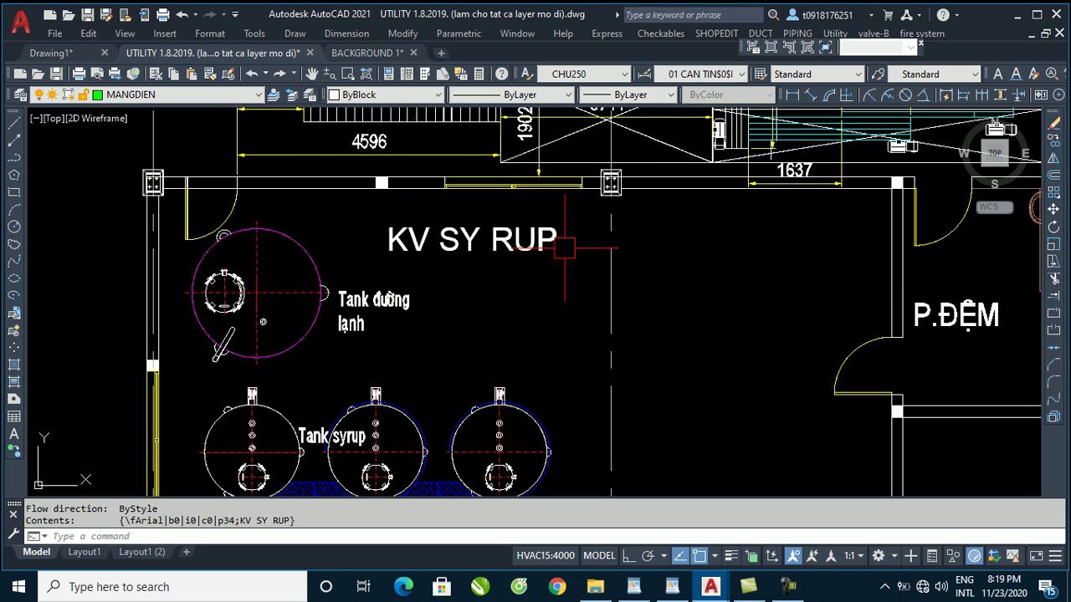
pyautogui.scroll(-1, 541, 247)
pyautogui.scroll(-3, 518, 251)
pyautogui.scroll(3, 527, 277)
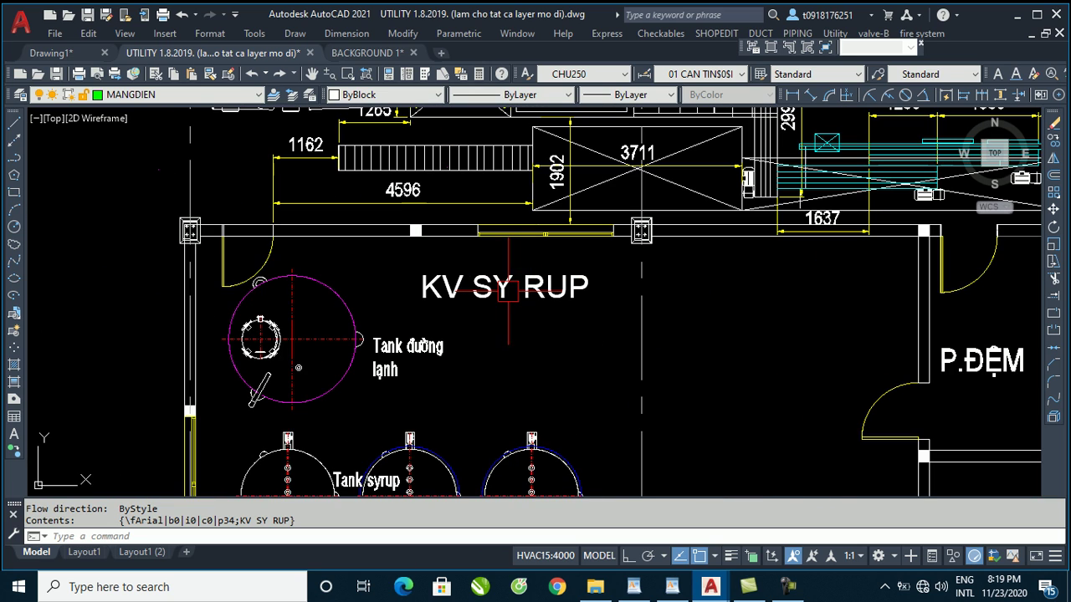
pyautogui.scroll(-4, 510, 283)
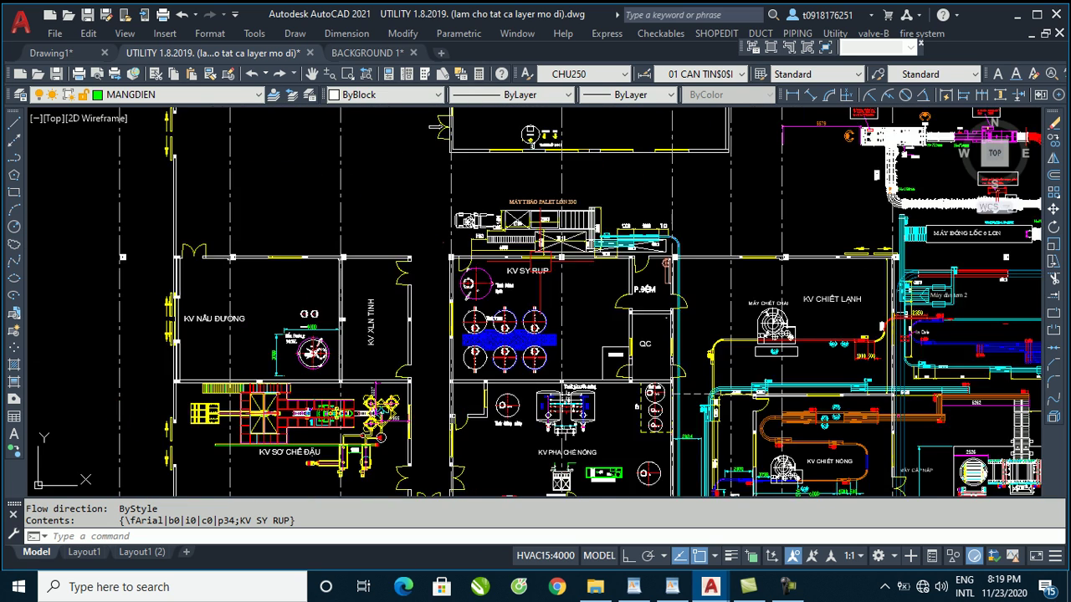
pyautogui.scroll(-2, 527, 251)
pyautogui.scroll(-3, 489, 175)
pyautogui.scroll(-4, 489, 176)
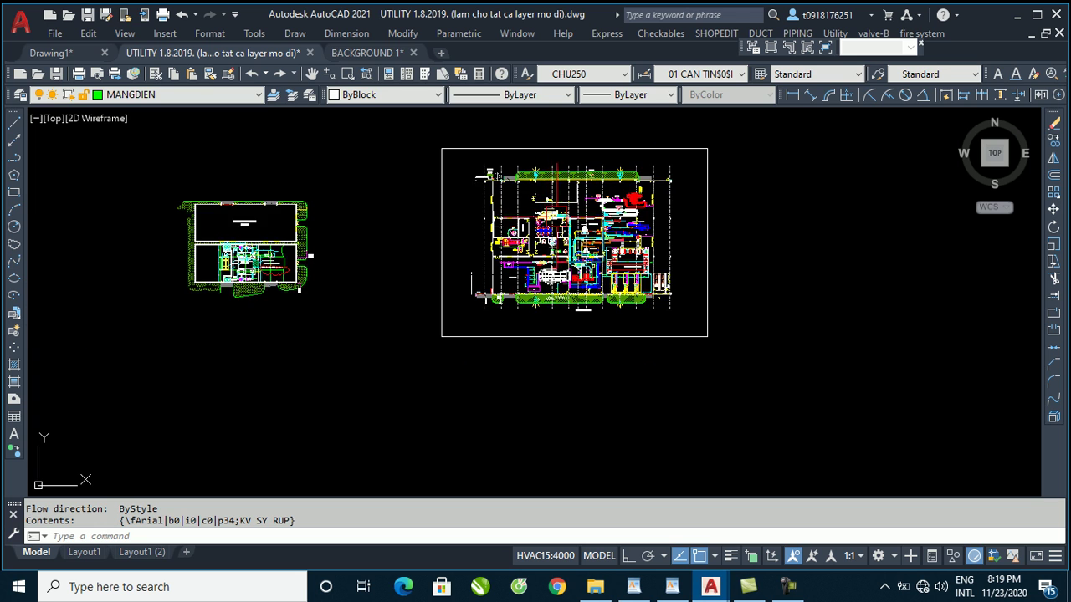
pyautogui.scroll(4, 495, 176)
pyautogui.scroll(-2, 451, 163)
pyautogui.scroll(-1, 418, 155)
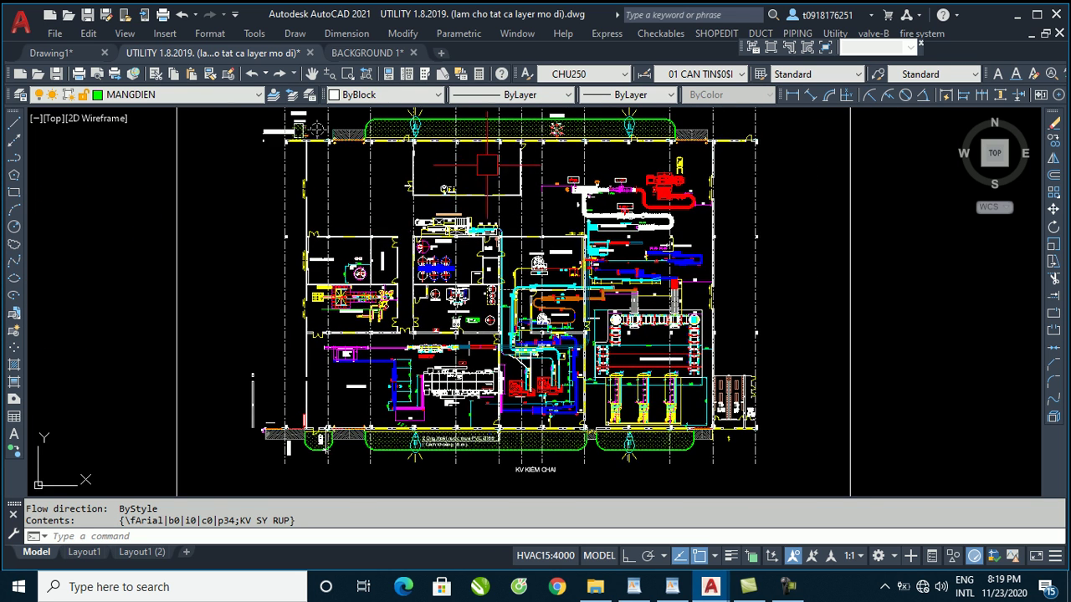
pyautogui.scroll(-1, 403, 151)
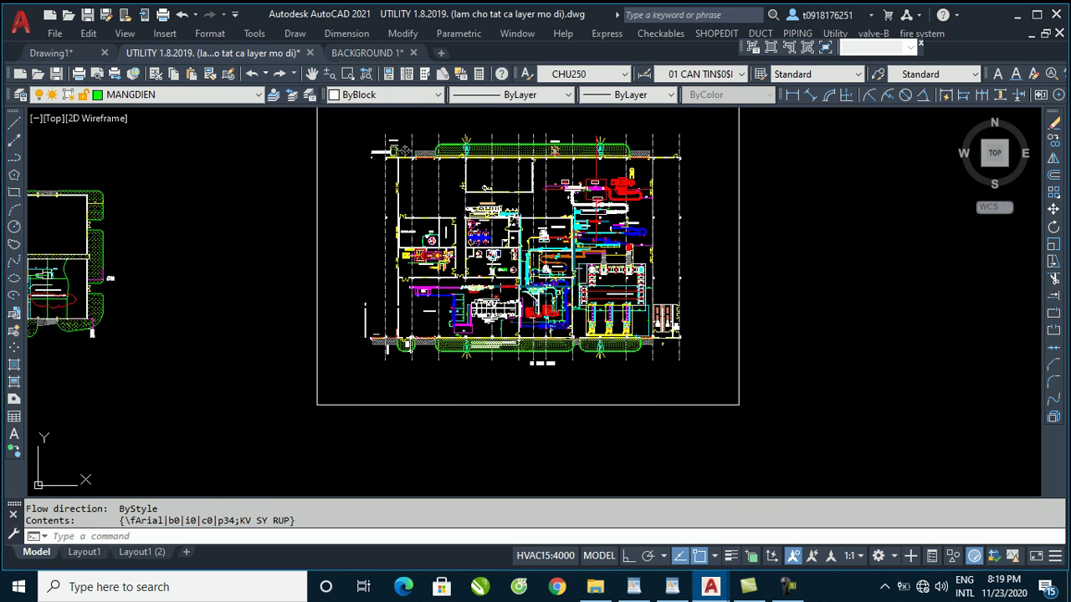
pyautogui.scroll(2, 600, 183)
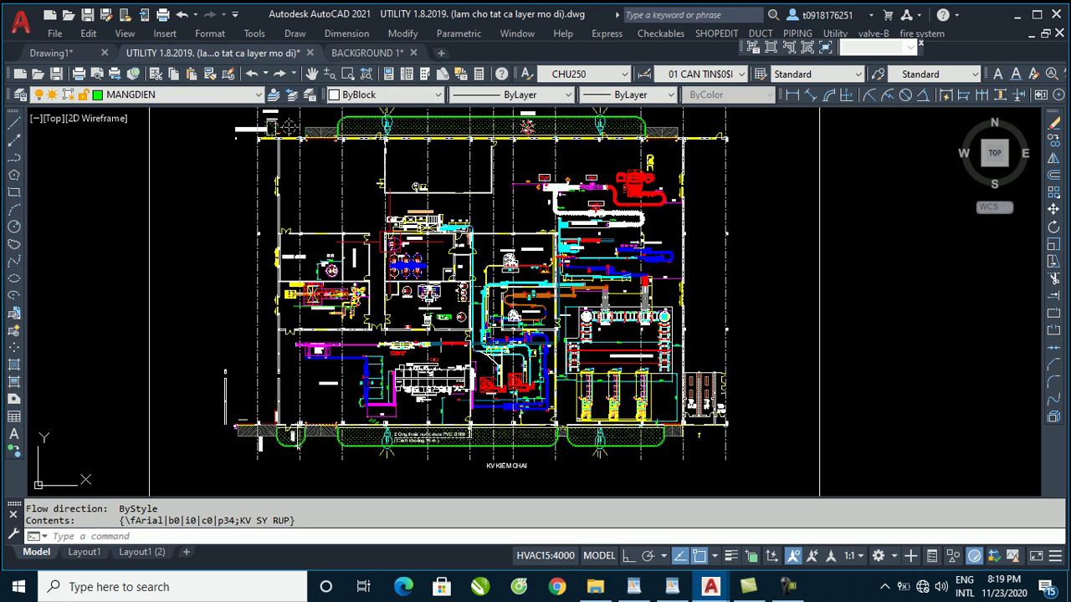
pyautogui.scroll(-1, 436, 265)
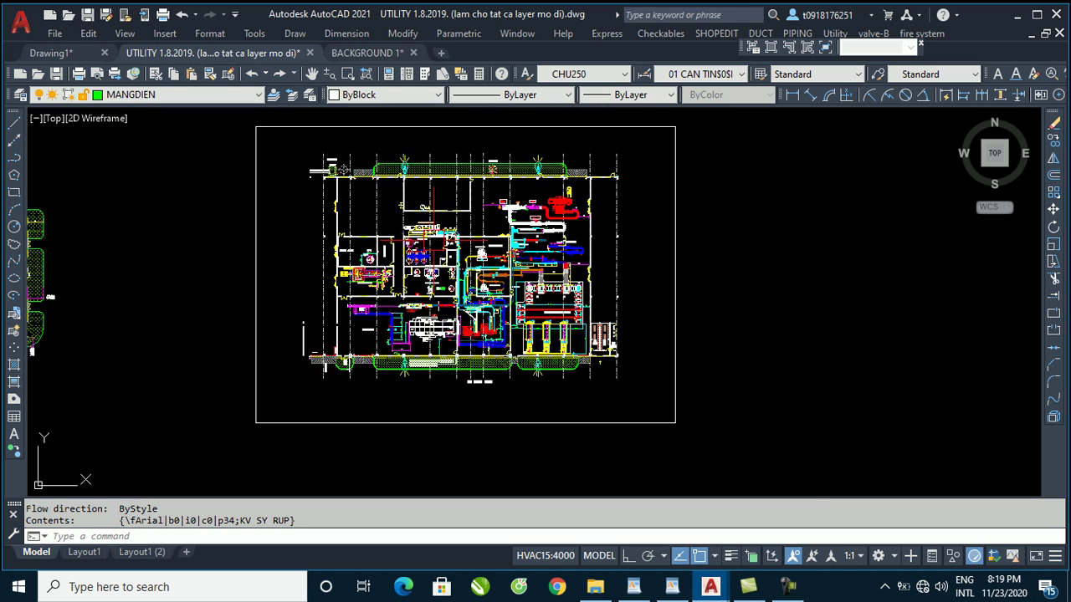
pyautogui.scroll(3, 410, 227)
pyautogui.scroll(4, 410, 228)
pyautogui.scroll(-5, 410, 226)
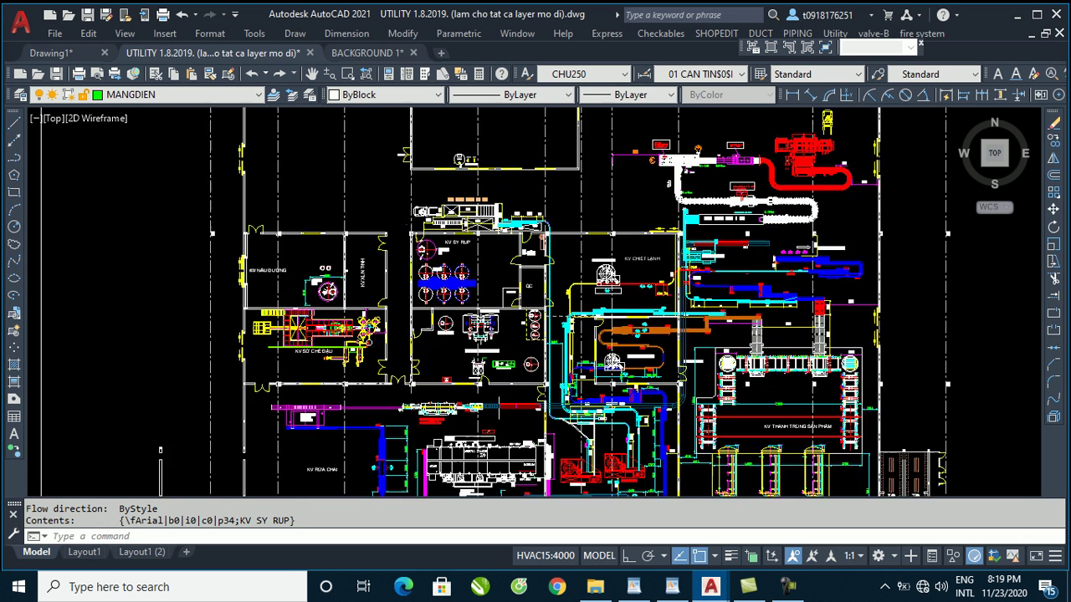
pyautogui.scroll(-2, 410, 228)
pyautogui.write('f')
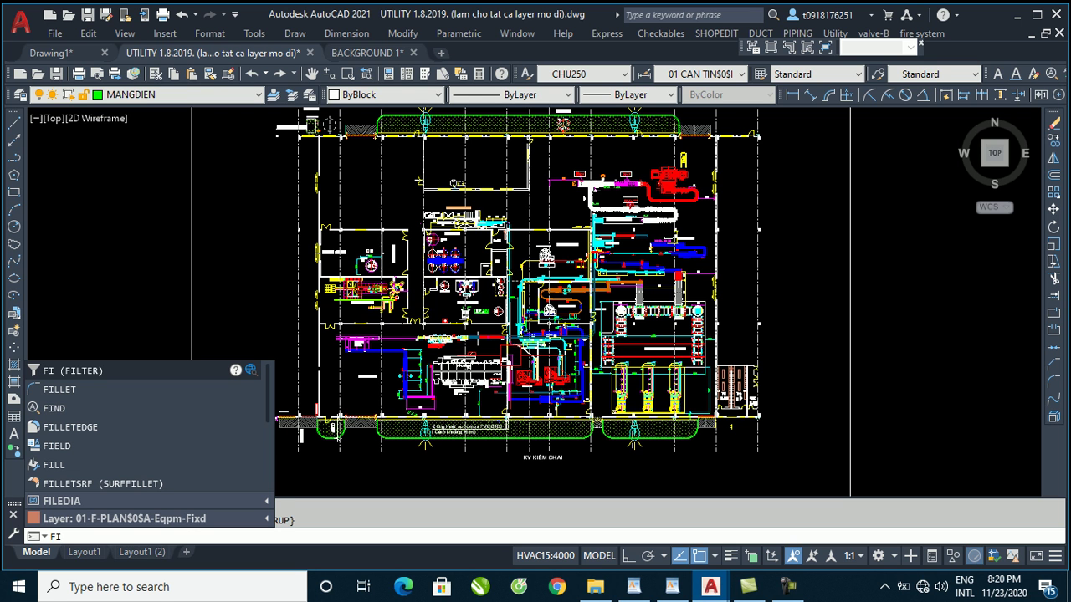
# - Set up a FILTER selection that keeps only Text objects, then apply it
pyautogui.press('Return')
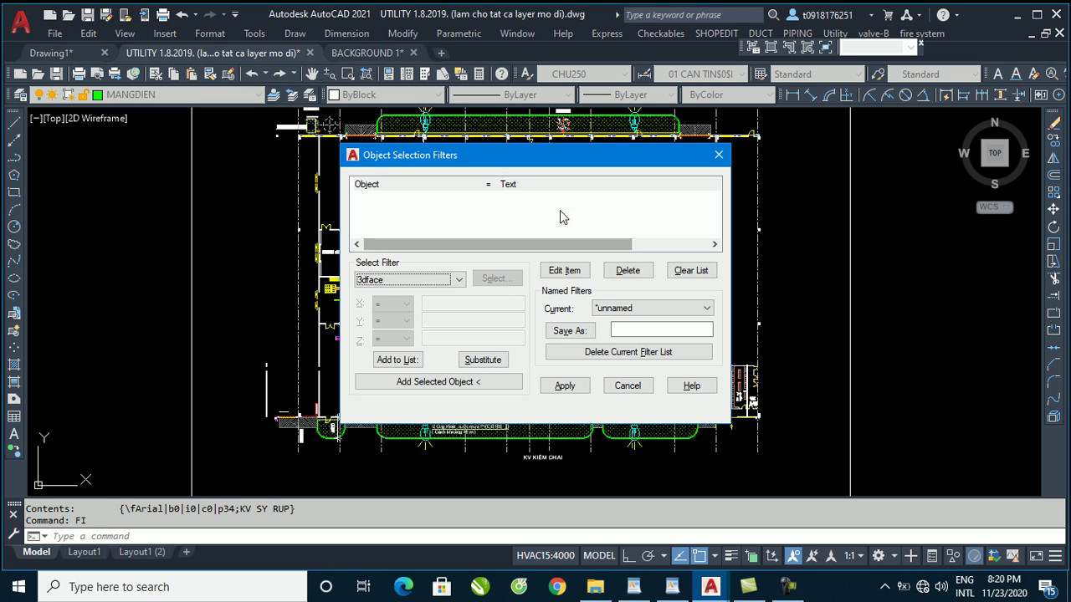
pyautogui.click(697, 272)
pyautogui.click(406, 279)
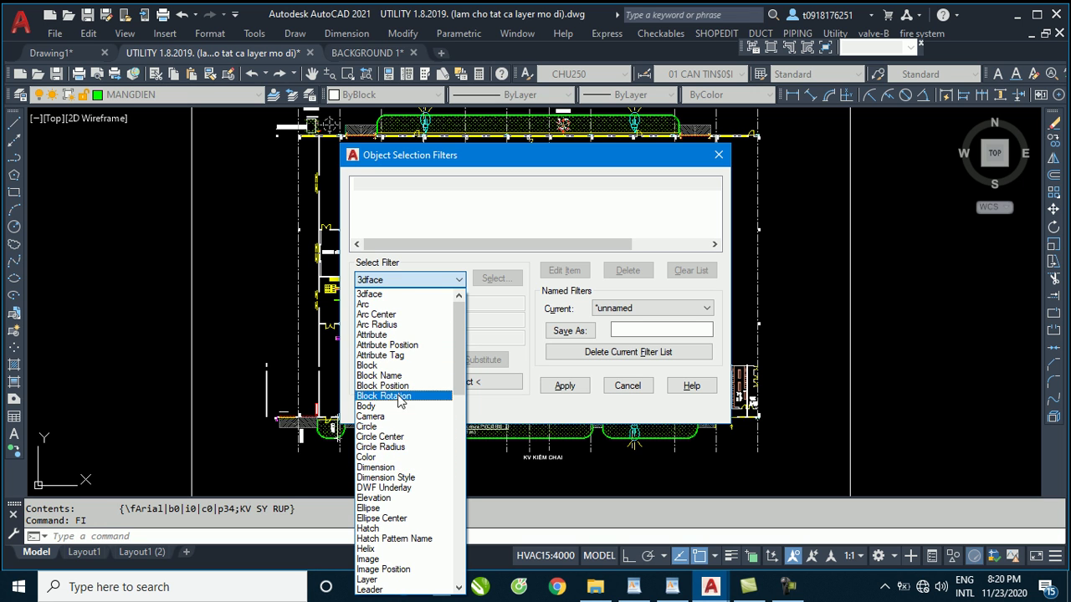
pyautogui.scroll(-1, 398, 465)
pyautogui.scroll(-1, 402, 453)
pyautogui.scroll(-1, 402, 456)
pyautogui.scroll(-1, 402, 481)
pyautogui.scroll(-1, 402, 489)
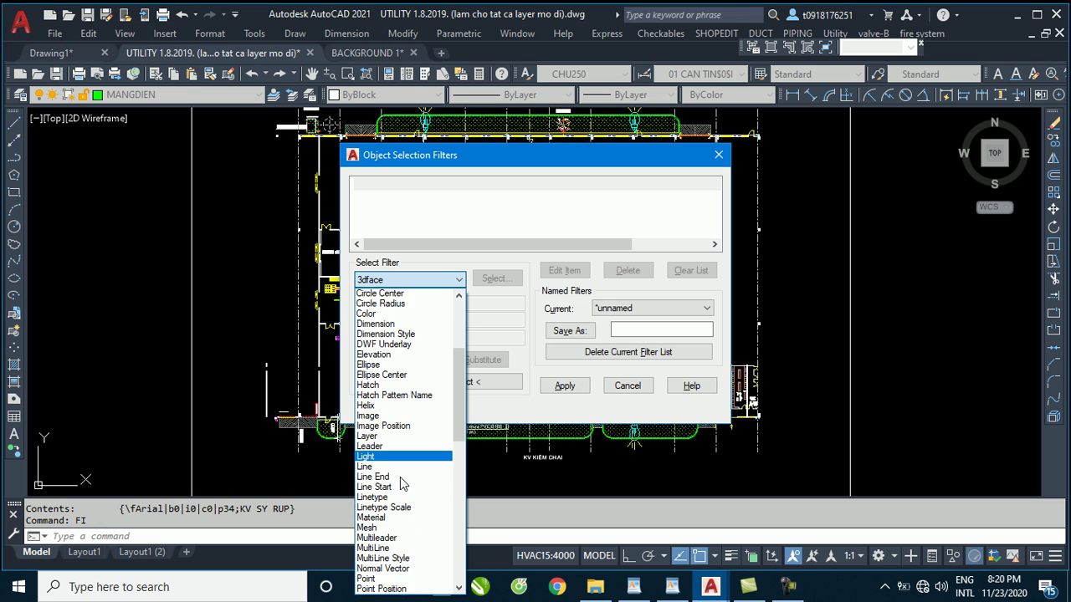
pyautogui.scroll(-1, 402, 486)
pyautogui.scroll(-1, 404, 487)
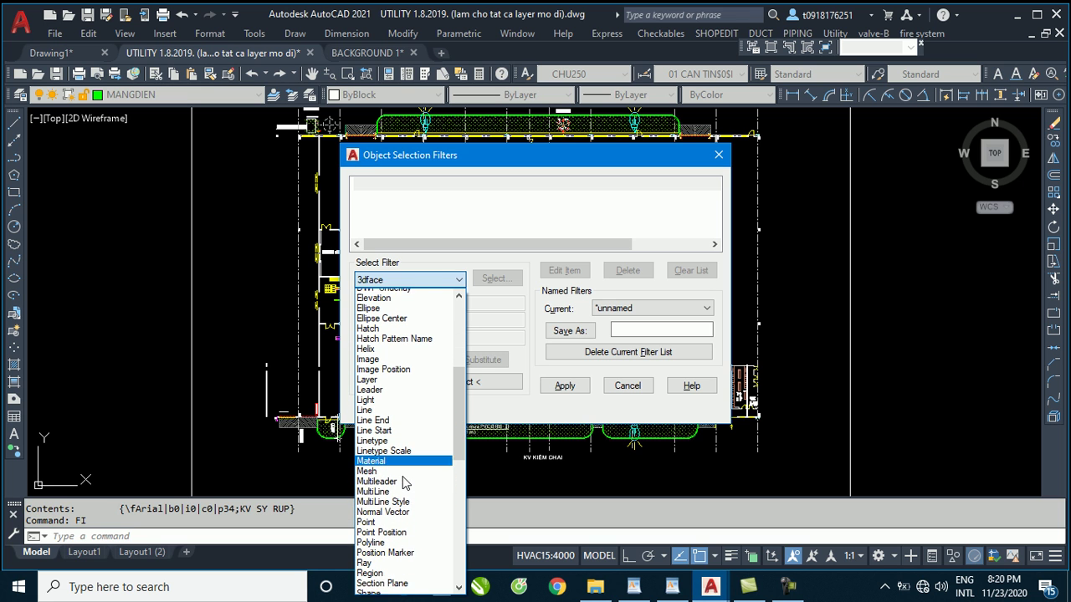
pyautogui.scroll(-2, 395, 483)
pyautogui.scroll(-1, 395, 494)
pyautogui.scroll(-1, 397, 527)
pyautogui.scroll(-1, 397, 536)
pyautogui.scroll(-1, 395, 536)
pyautogui.scroll(-2, 389, 538)
pyautogui.click(386, 530)
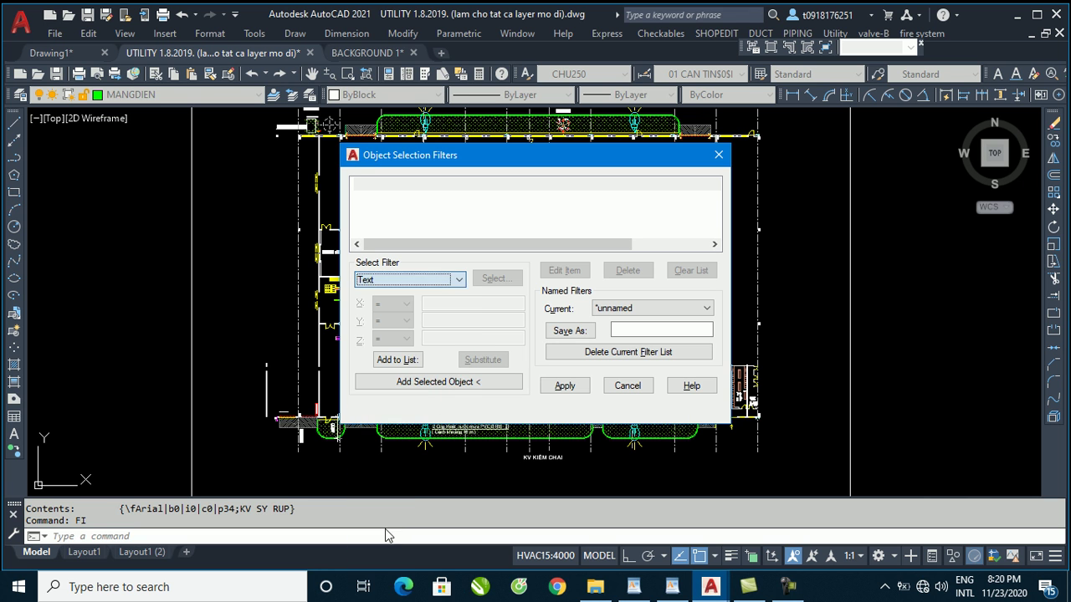
pyautogui.click(417, 361)
pyautogui.click(559, 386)
# - Window-select the whole plan, catching 135 text objects
pyautogui.scroll(-2, 513, 351)
pyautogui.scroll(-2, 512, 352)
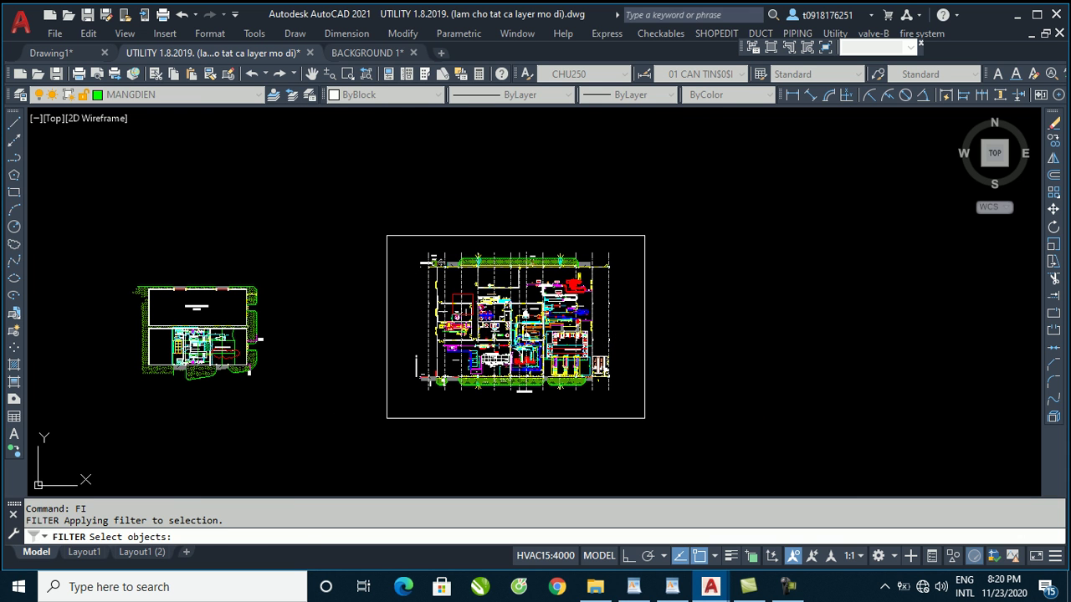
pyautogui.click(404, 217)
pyautogui.click(631, 424)
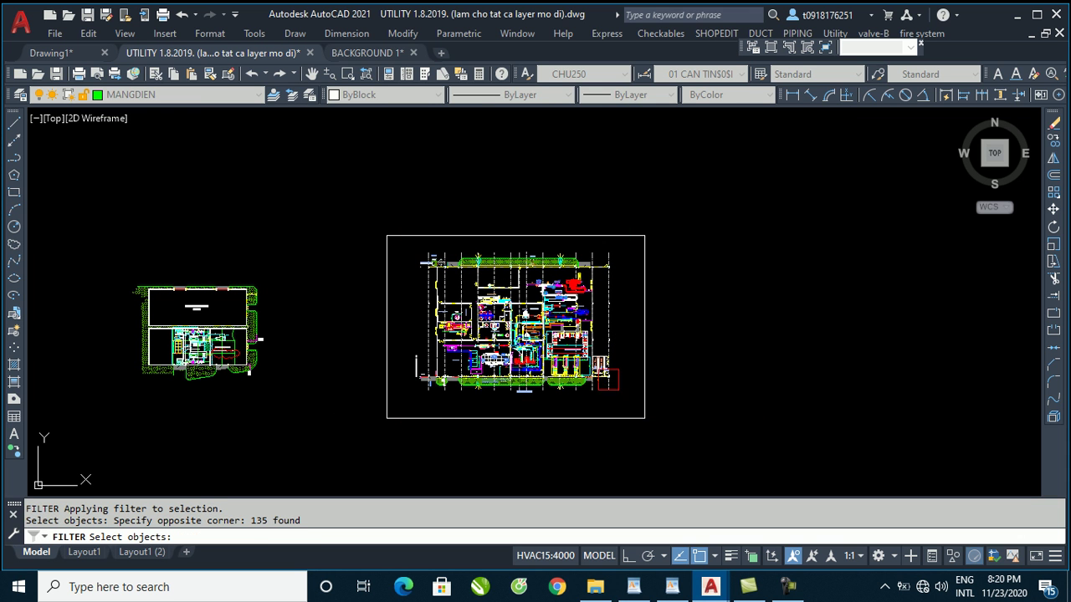
pyautogui.scroll(4, 538, 328)
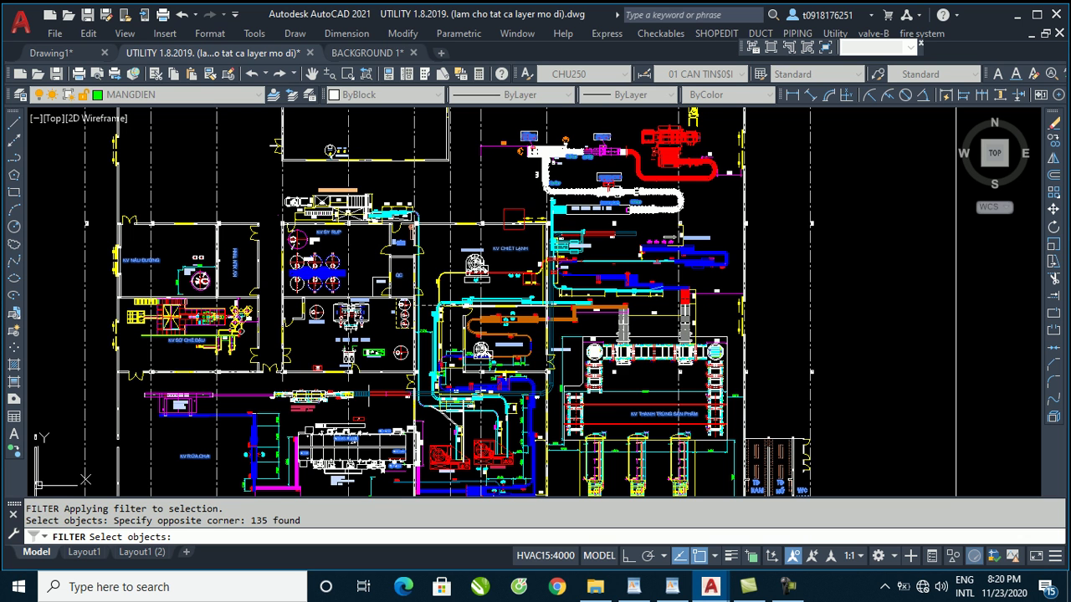
pyautogui.press('Return')
pyautogui.scroll(2, 344, 242)
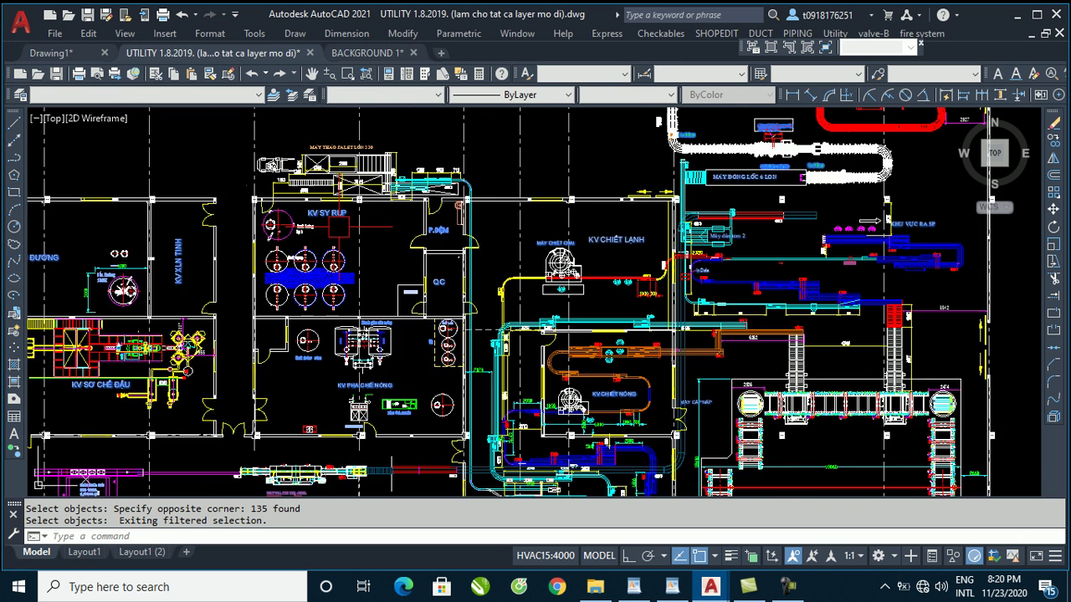
pyautogui.scroll(2, 343, 243)
pyautogui.scroll(-4, 584, 260)
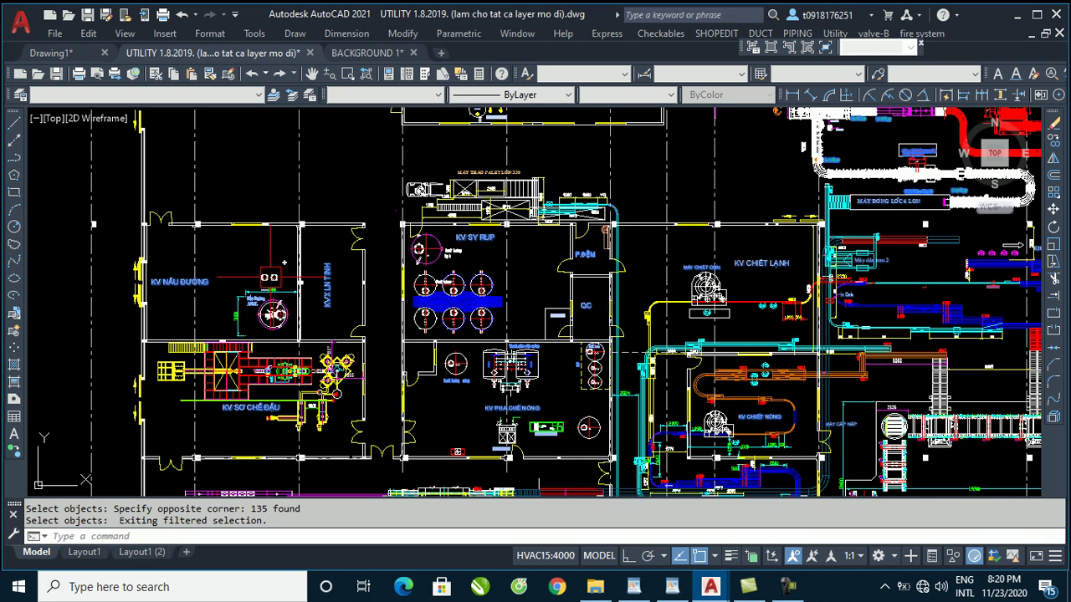
pyautogui.scroll(2, 269, 283)
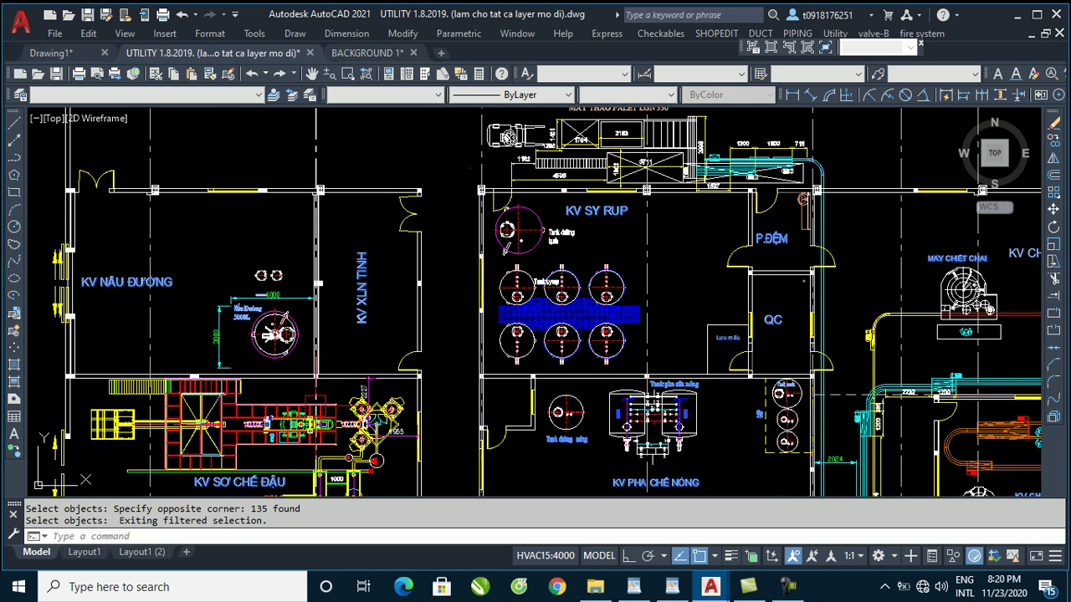
pyautogui.scroll(-6, 348, 304)
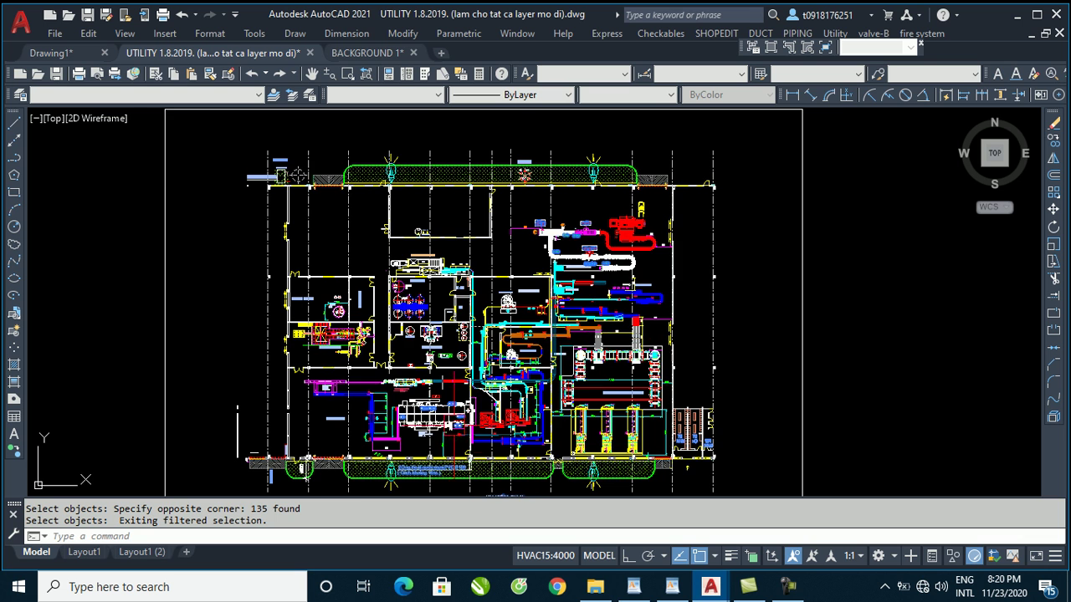
pyautogui.scroll(2, 485, 304)
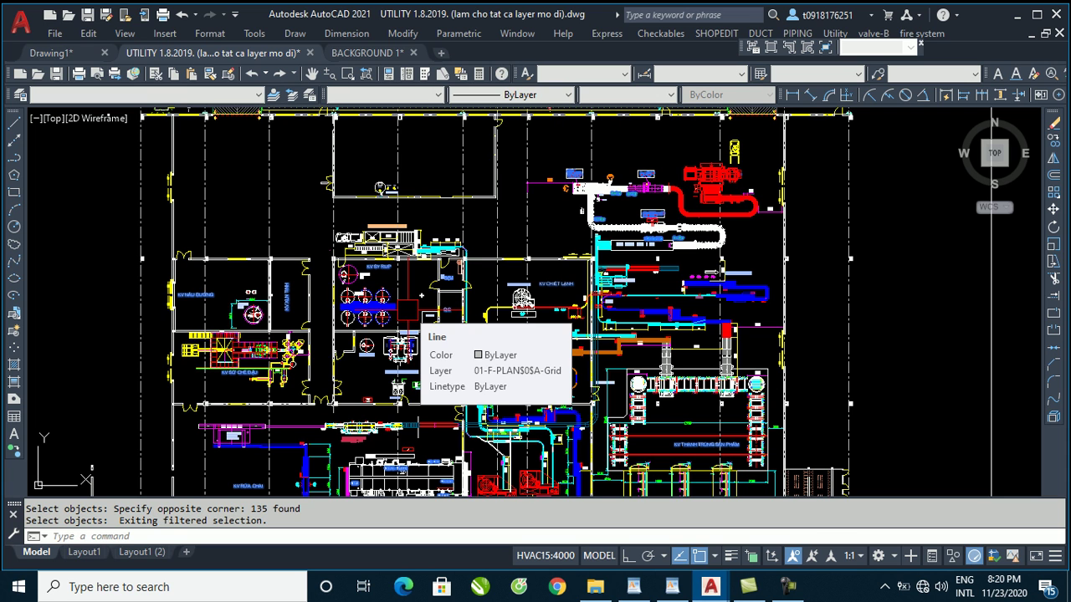
# - Rescale the 135 selected texts to model height 750 about their middle centre with SCALETEXT
pyautogui.write('s')
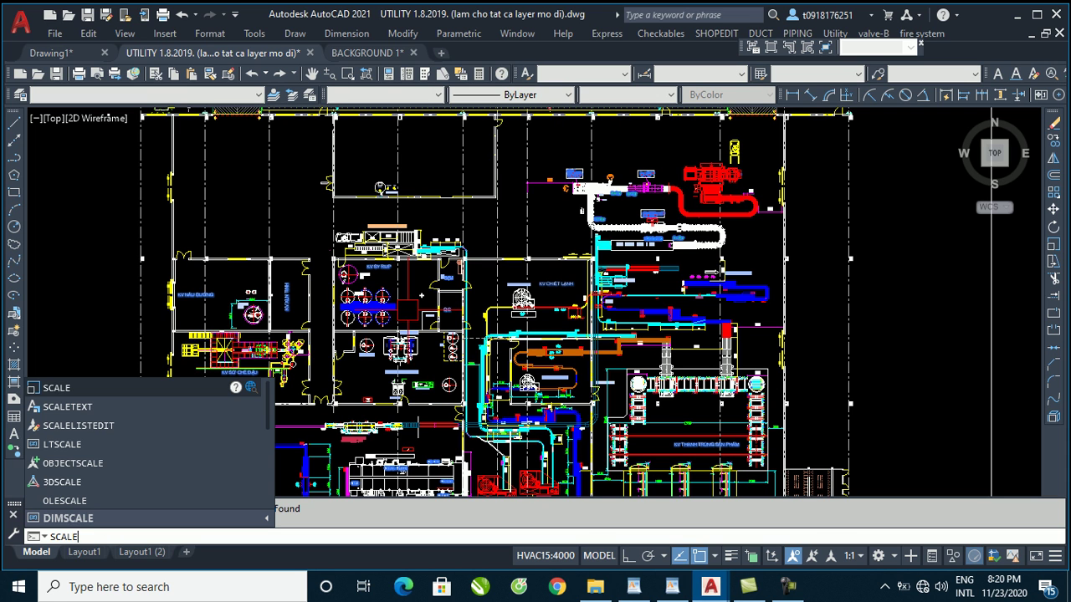
pyautogui.click(79, 406)
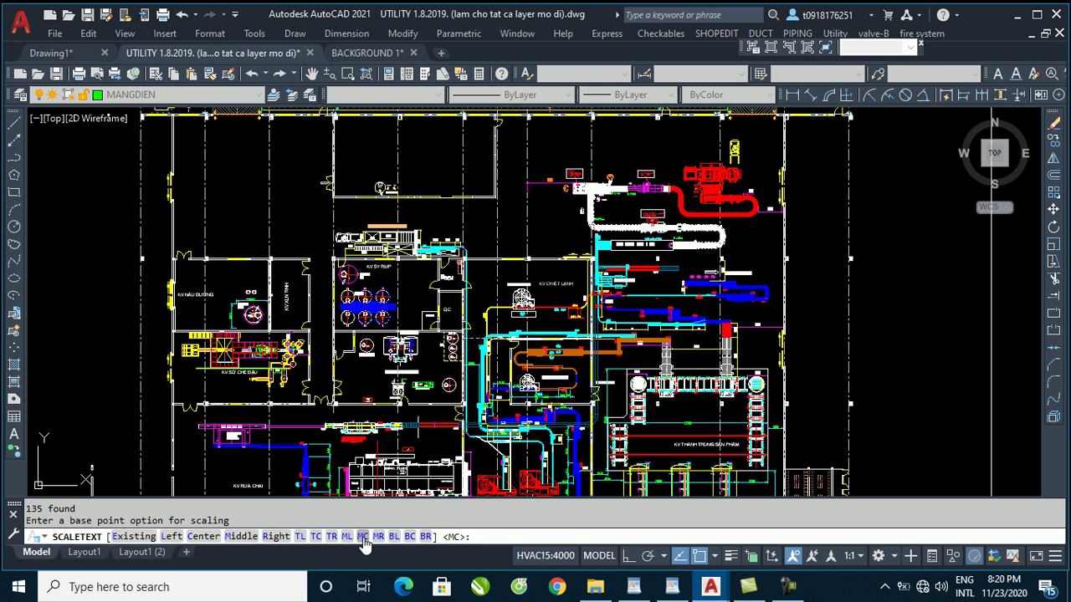
pyautogui.click(364, 536)
pyautogui.write('75')
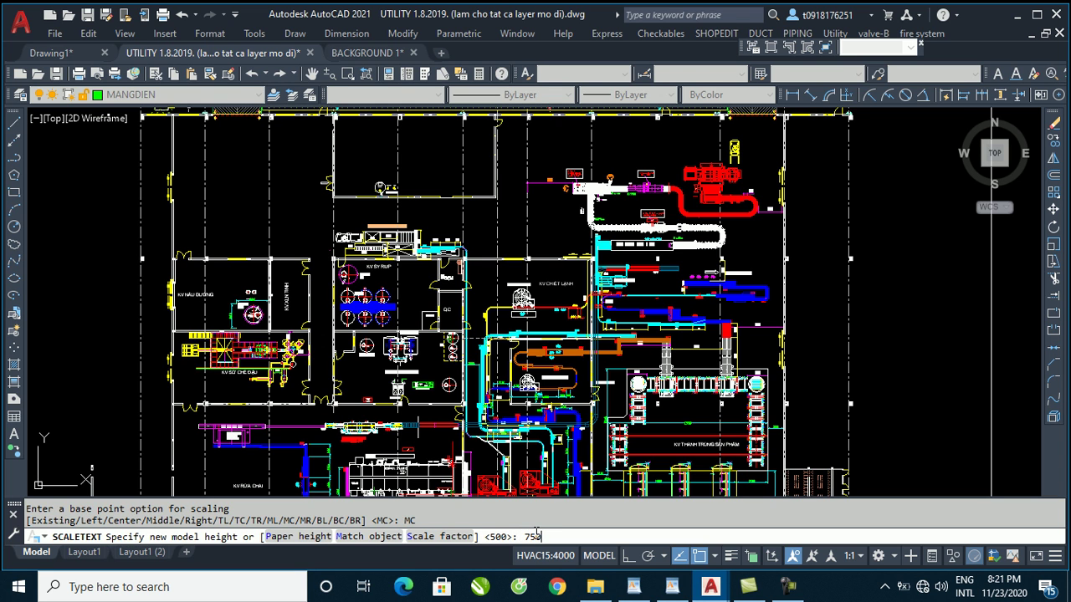
pyautogui.write('0')
pyautogui.press('Return')
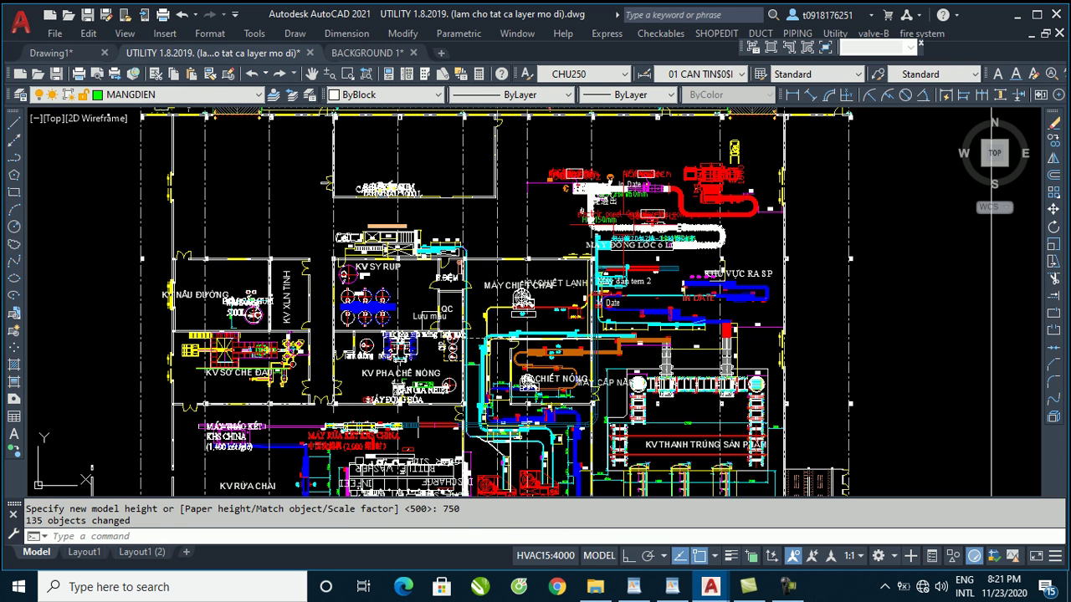
pyautogui.scroll(4, 763, 280)
pyautogui.press('Escape')
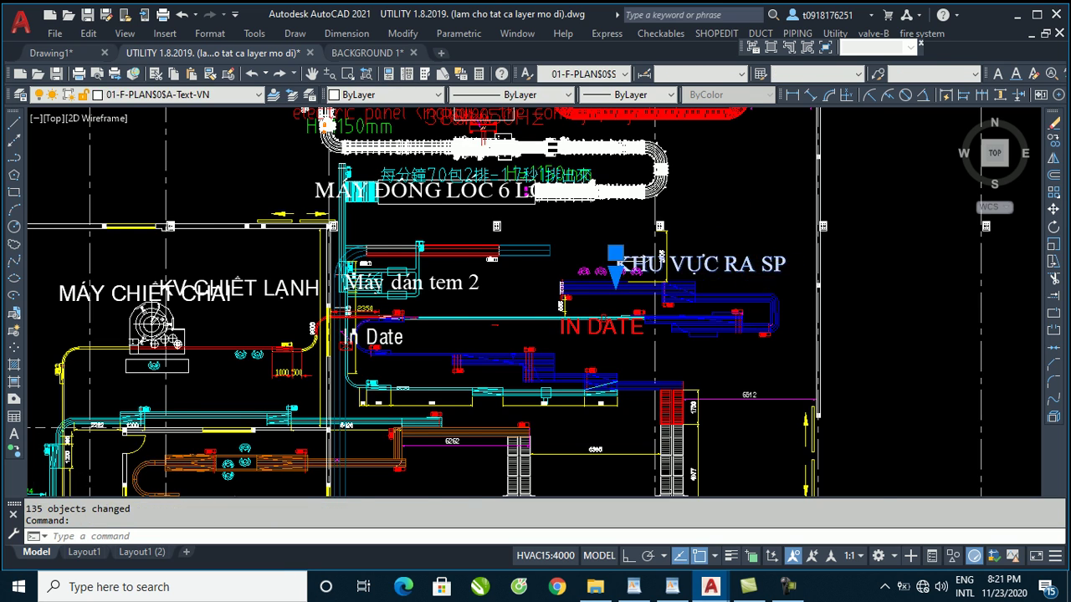
# - Move the KV CHIẾT LẠNH label up so it sits above MÁY CHIẾT CHAI without overlapping
pyautogui.scroll(-4, 635, 226)
pyautogui.scroll(5, 442, 231)
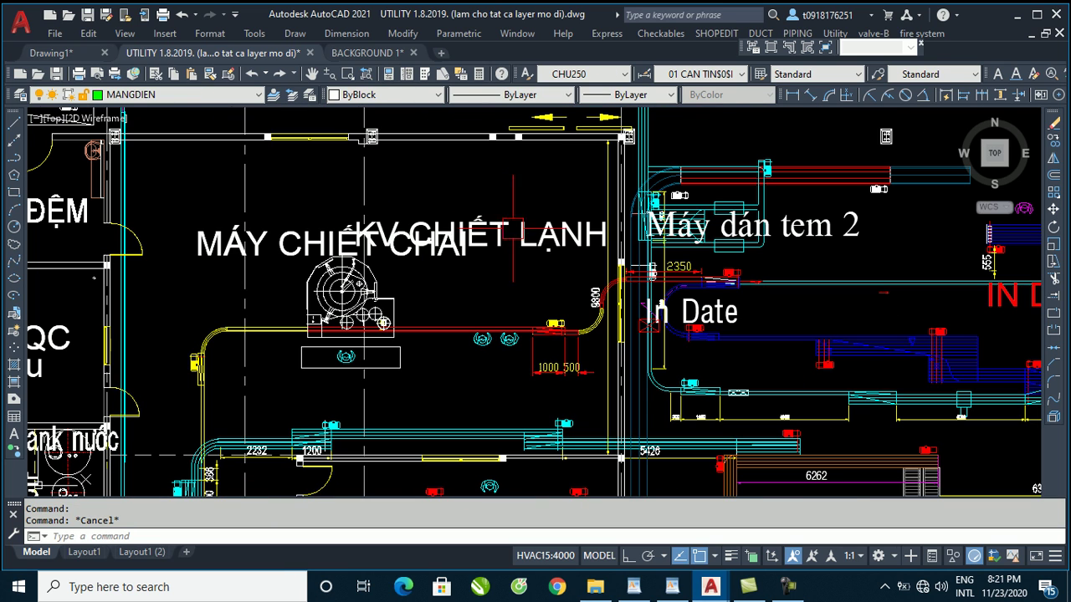
pyautogui.click(544, 234)
pyautogui.write('m')
pyautogui.press('Return')
pyautogui.click(500, 248)
pyautogui.click(487, 190)
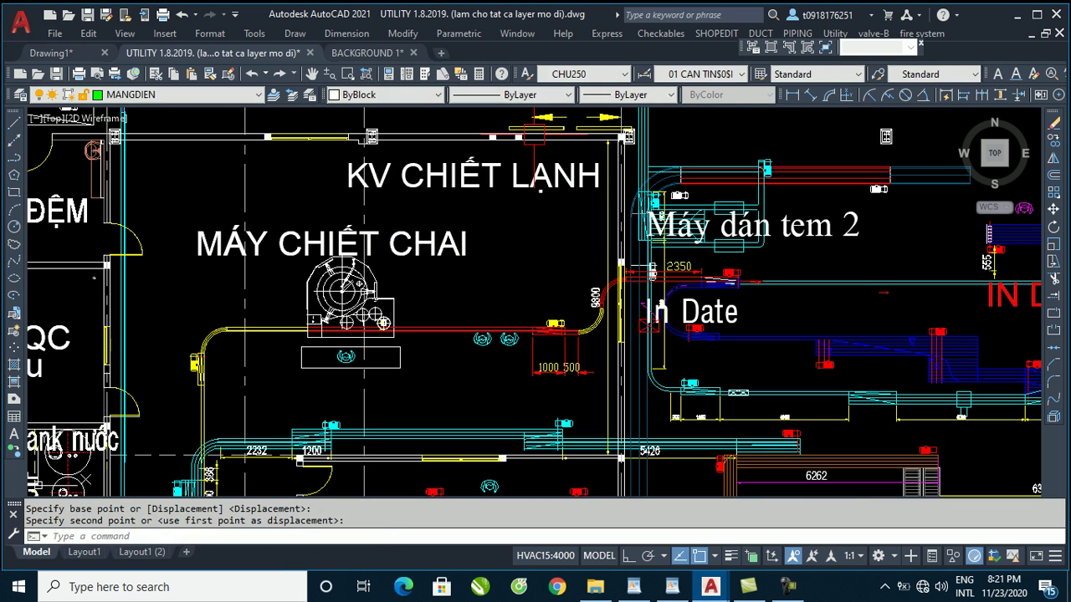
# - Zoom to the 14000 dimension near the tank area and open its 2.5-high text for editing
pyautogui.scroll(-4, 503, 152)
pyautogui.scroll(-3, 494, 151)
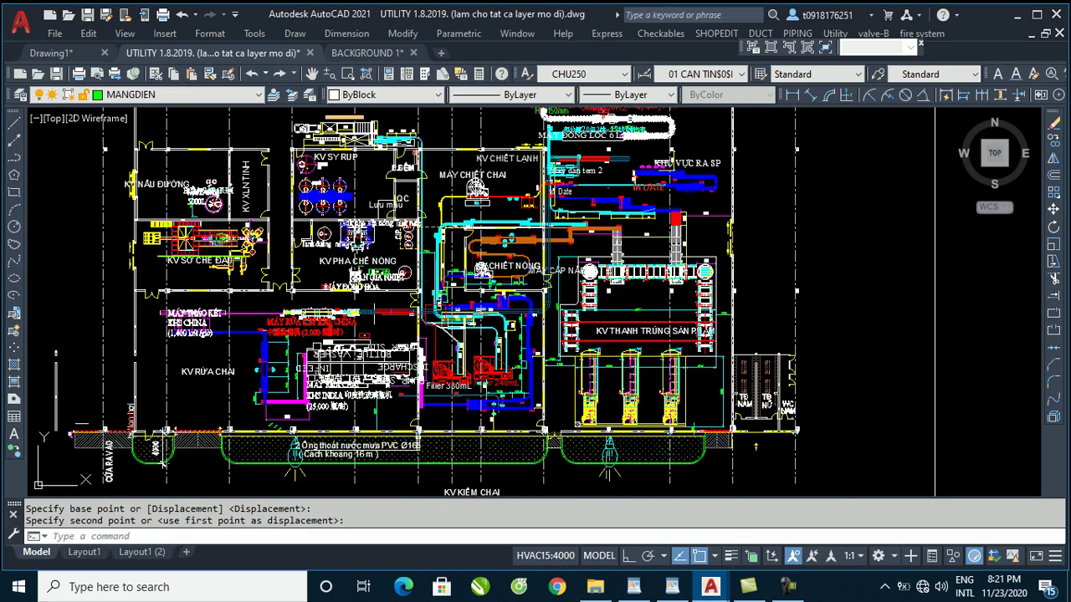
pyautogui.scroll(2, 195, 178)
pyautogui.scroll(-2, 300, 178)
pyautogui.scroll(4, 318, 284)
pyautogui.scroll(2, 300, 331)
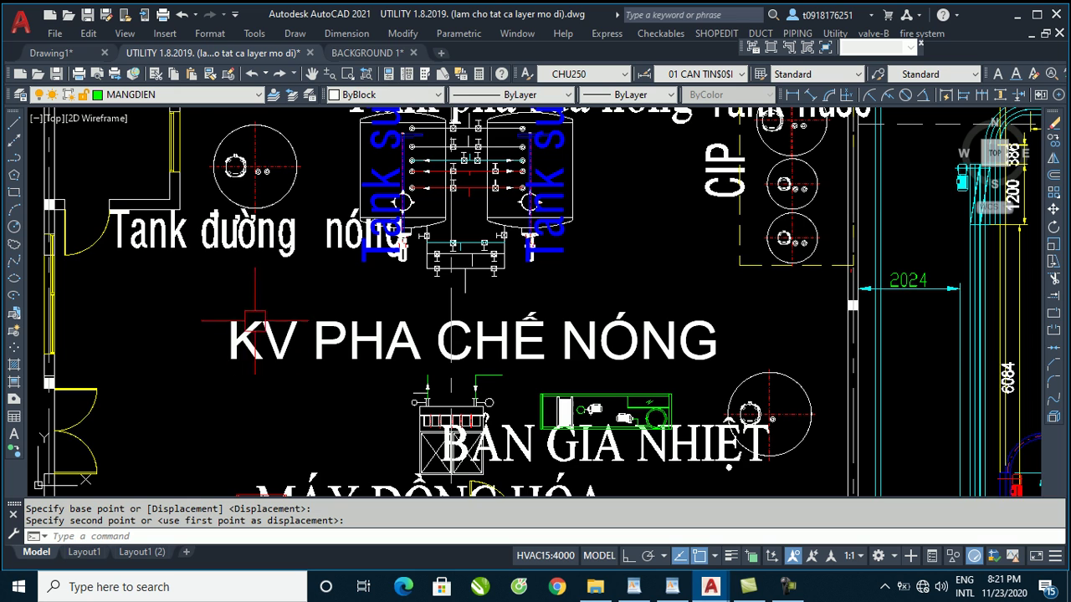
pyautogui.scroll(-2, 335, 236)
pyautogui.scroll(-4, 333, 251)
pyautogui.scroll(-2, 333, 251)
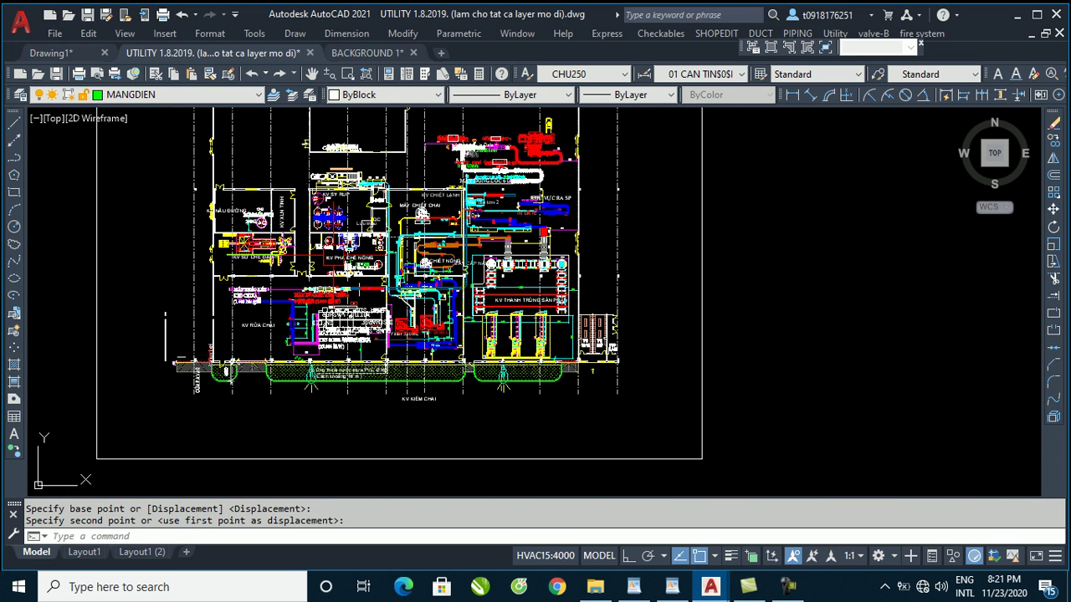
pyautogui.scroll(-4, 359, 251)
pyautogui.scroll(4, 410, 250)
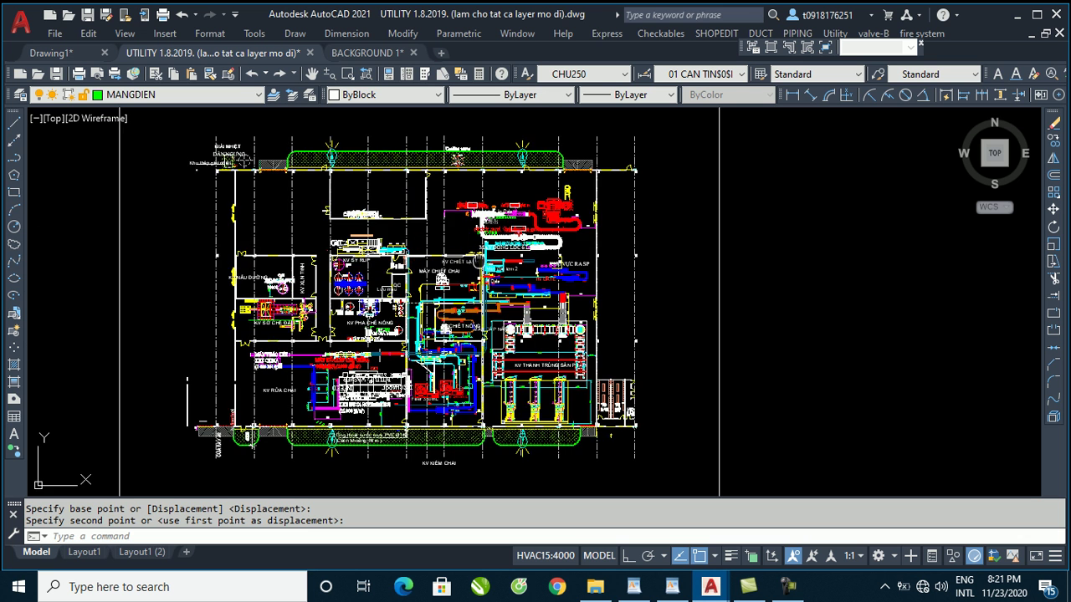
pyautogui.moveTo(243, 160); pyautogui.dragTo(351, 160, button='middle')
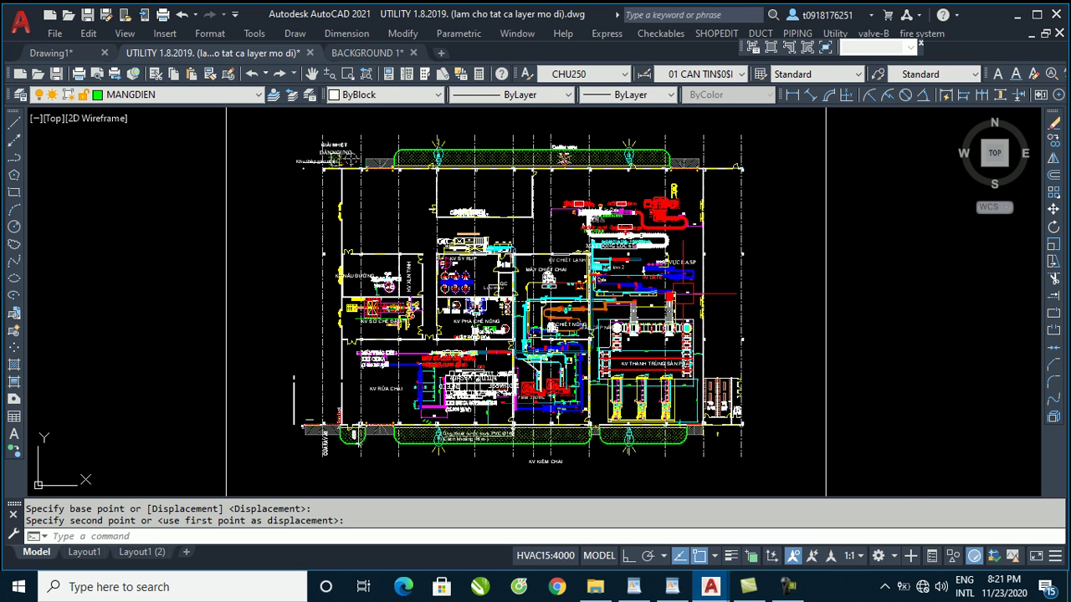
pyautogui.scroll(2, 679, 285)
pyautogui.scroll(2, 522, 281)
pyautogui.scroll(2, 522, 276)
pyautogui.scroll(2, 522, 270)
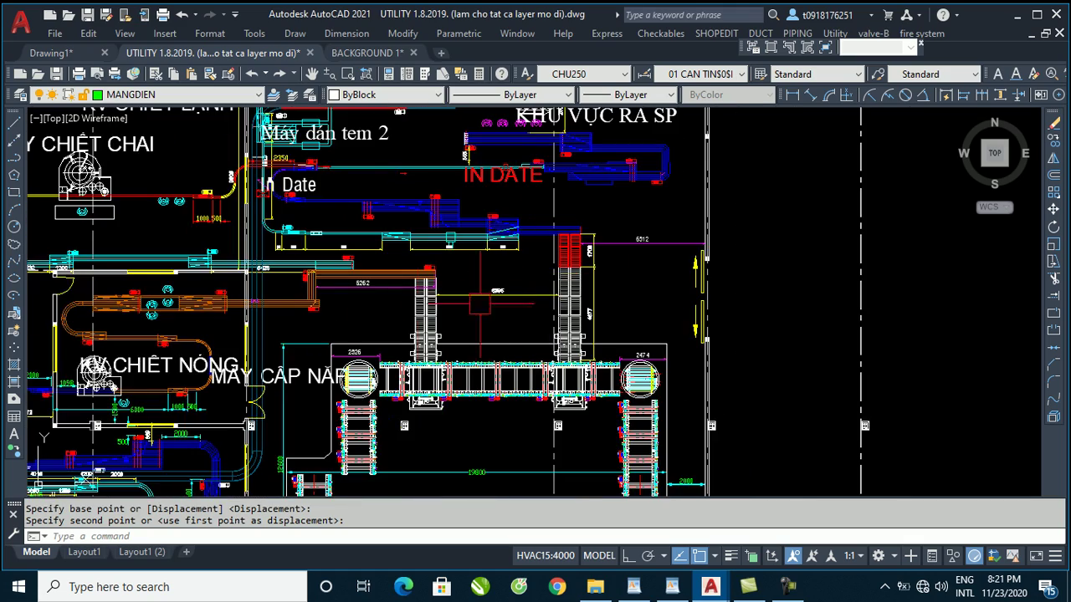
pyautogui.moveTo(192, 469)
pyautogui.mouseDown(button='middle')
pyautogui.moveTo(452, 326)
pyautogui.moveTo(472, 210)
pyautogui.mouseUp(button='middle')
pyautogui.scroll(2, 585, 318)
pyautogui.scroll(3, 646, 304)
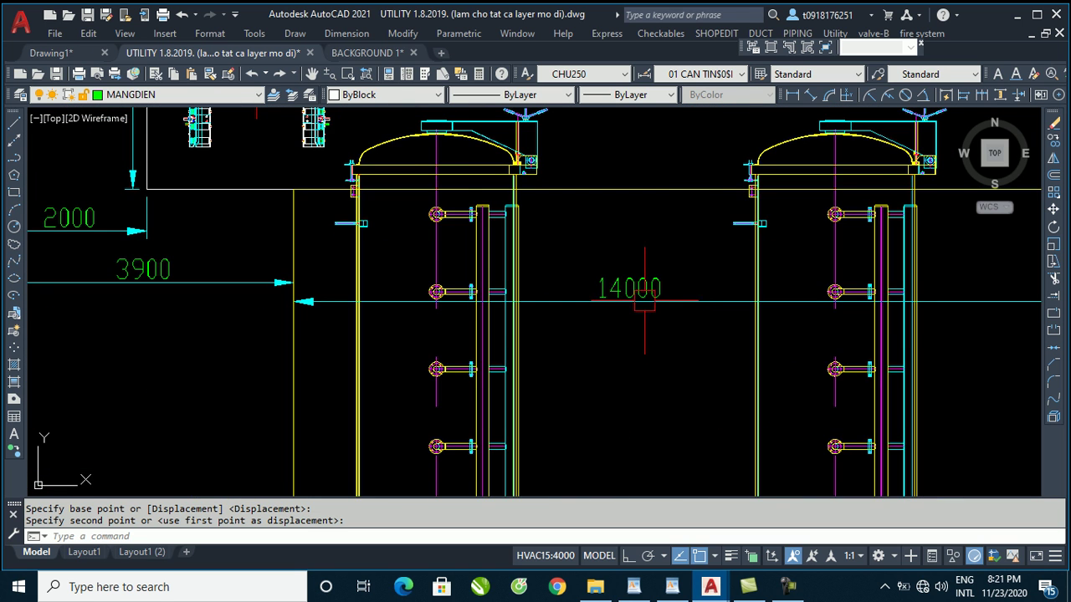
pyautogui.scroll(2, 653, 285)
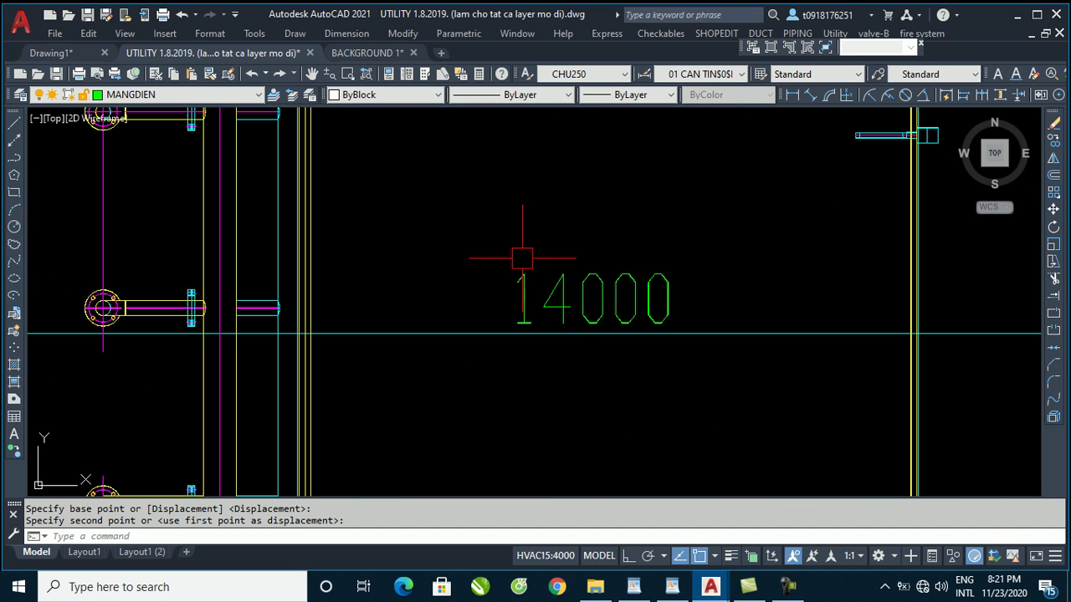
pyautogui.click(576, 302)
pyautogui.doubleClick(574, 302)
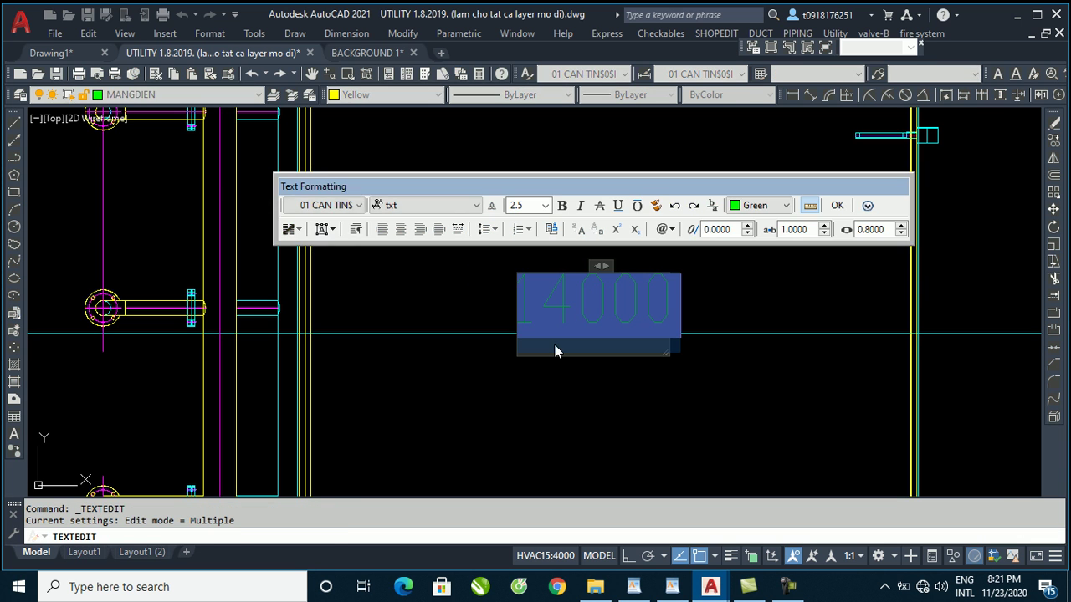
# - Leave the text editor and COPY the 14000 dimension just below the original
pyautogui.press('Escape')
pyautogui.scroll(-2, 551, 326)
pyautogui.press('Escape')
pyautogui.click(569, 316)
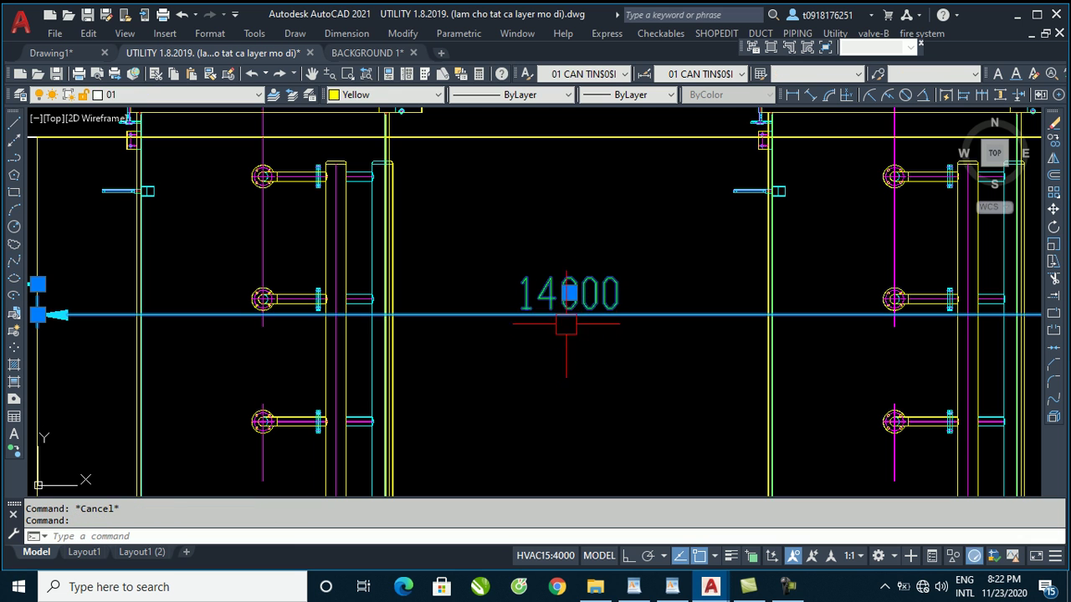
pyautogui.write('co')
pyautogui.press('Return')
pyautogui.click(569, 293)
pyautogui.click(562, 365)
pyautogui.press('Escape')
# - Explode the copied dimension into plain text and LIST it, confirming height 250
pyautogui.click(577, 368)
pyautogui.press('Return')
pyautogui.click(562, 366)
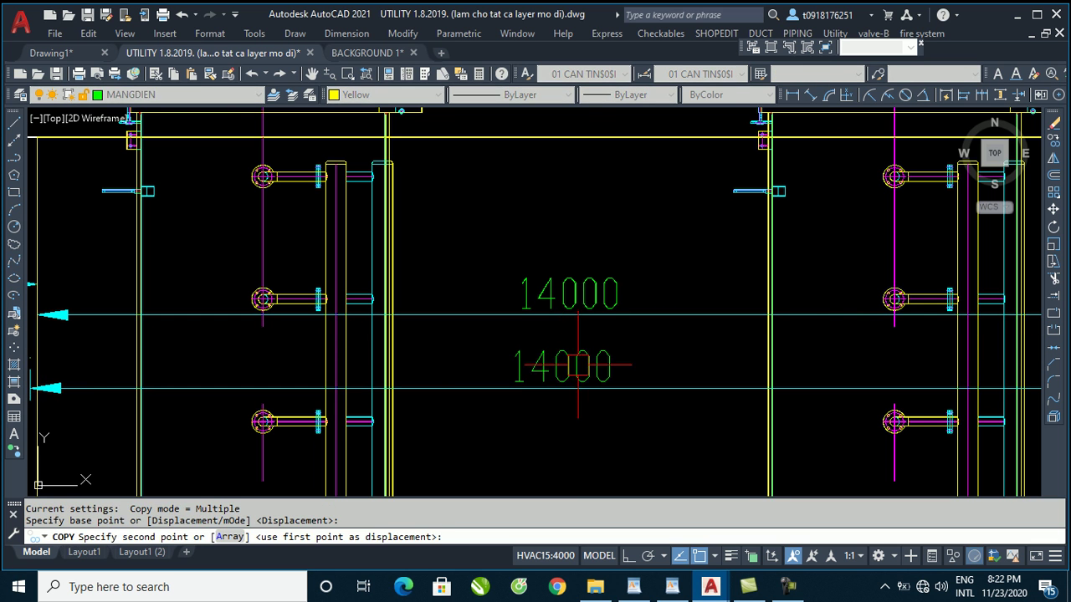
pyautogui.press('Escape')
pyautogui.write('x')
pyautogui.press('Return')
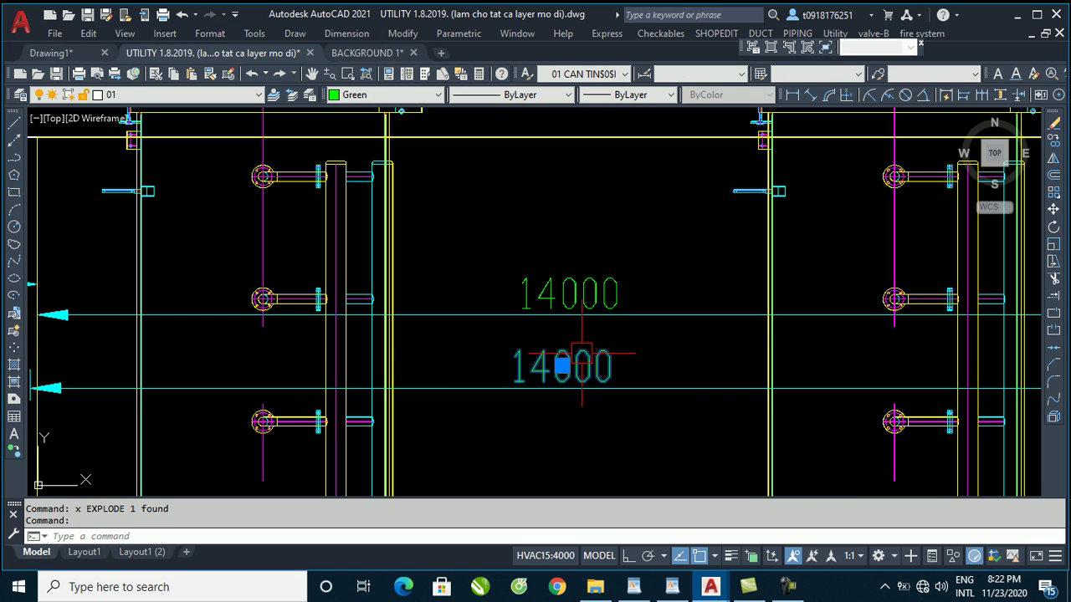
pyautogui.write('li')
pyautogui.press('Return')
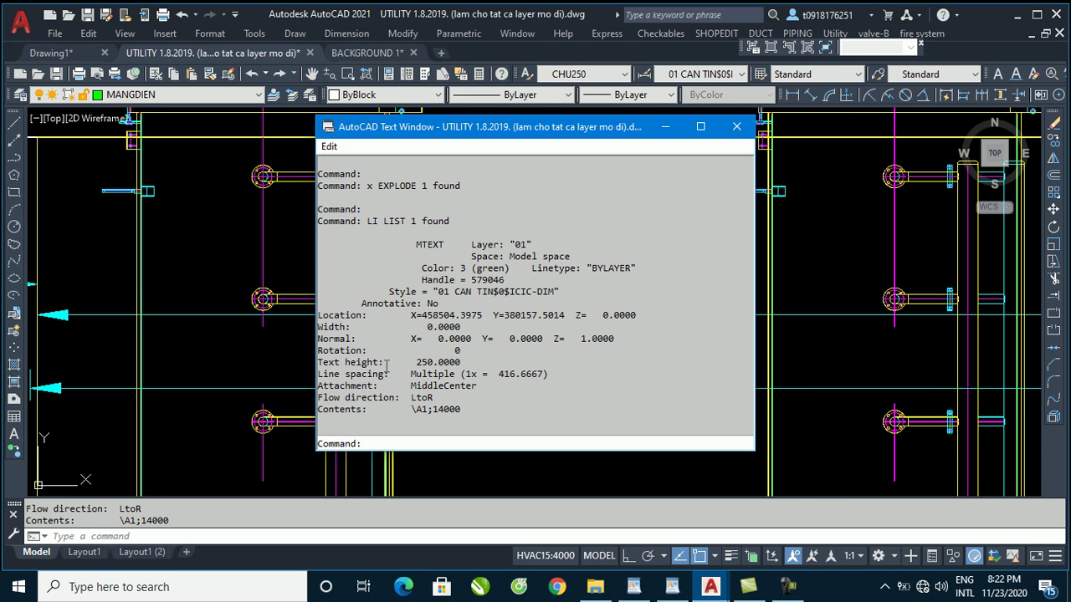
pyautogui.click(736, 125)
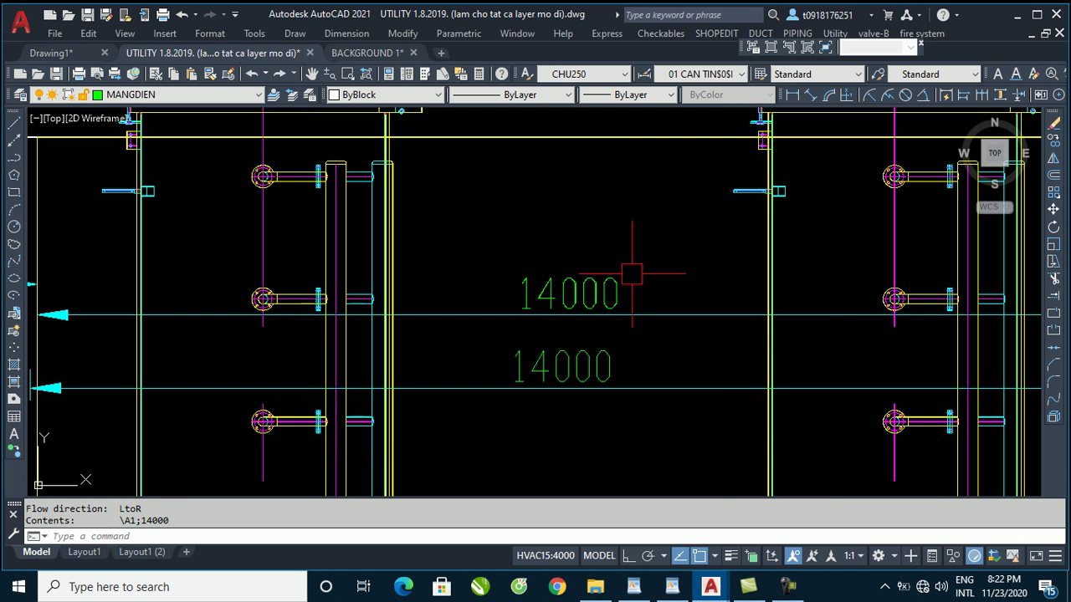
pyautogui.scroll(-3, 597, 299)
pyautogui.scroll(-2, 603, 278)
pyautogui.scroll(4, 584, 299)
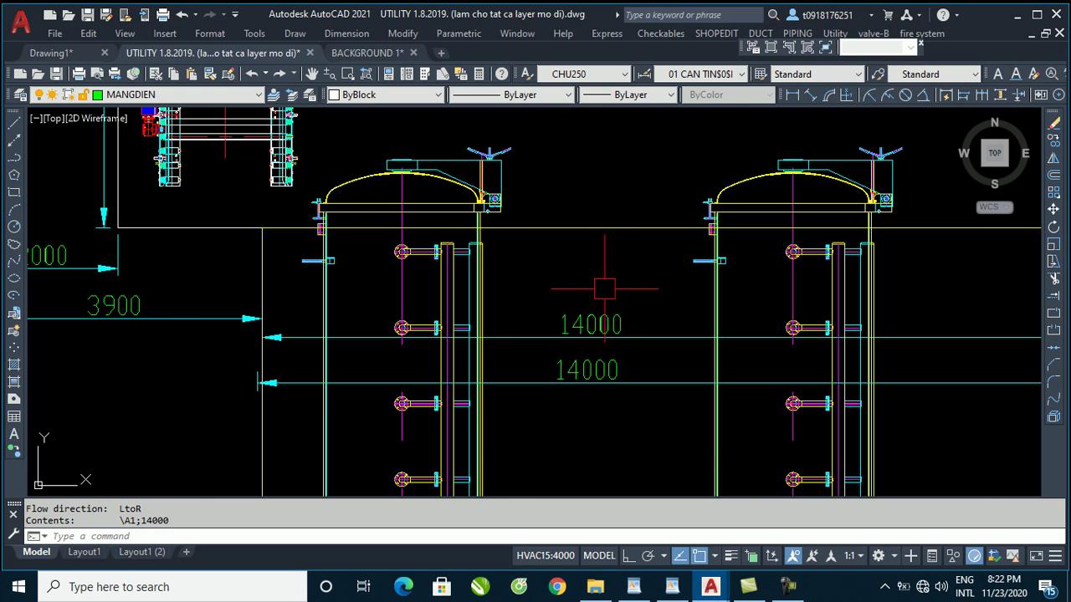
pyautogui.scroll(-3, 604, 289)
pyautogui.scroll(-2, 586, 286)
pyautogui.scroll(5, 556, 283)
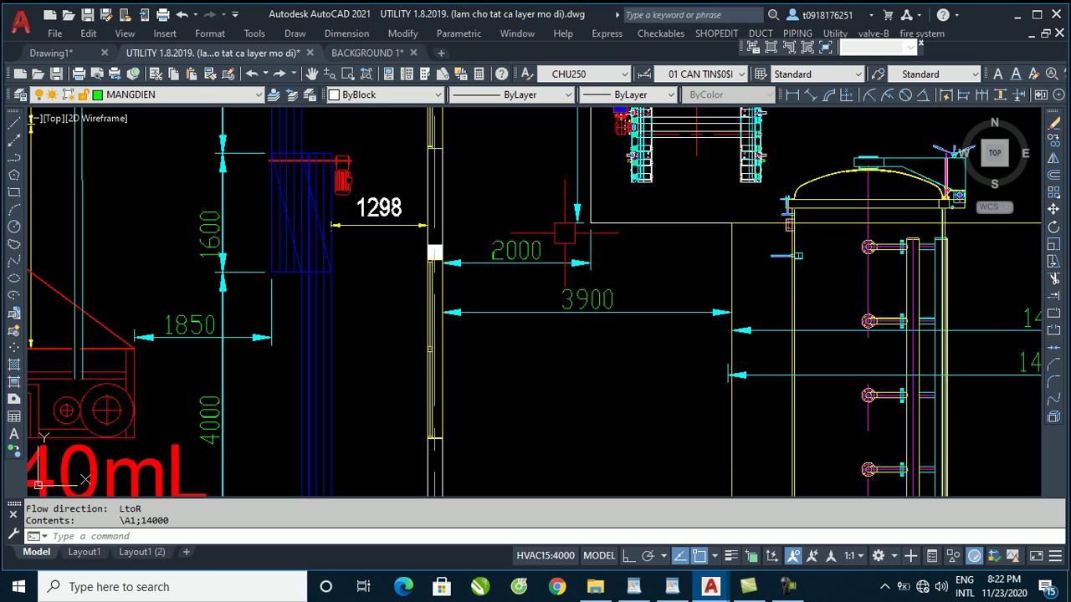
pyautogui.scroll(-5, 552, 244)
pyautogui.scroll(4, 565, 247)
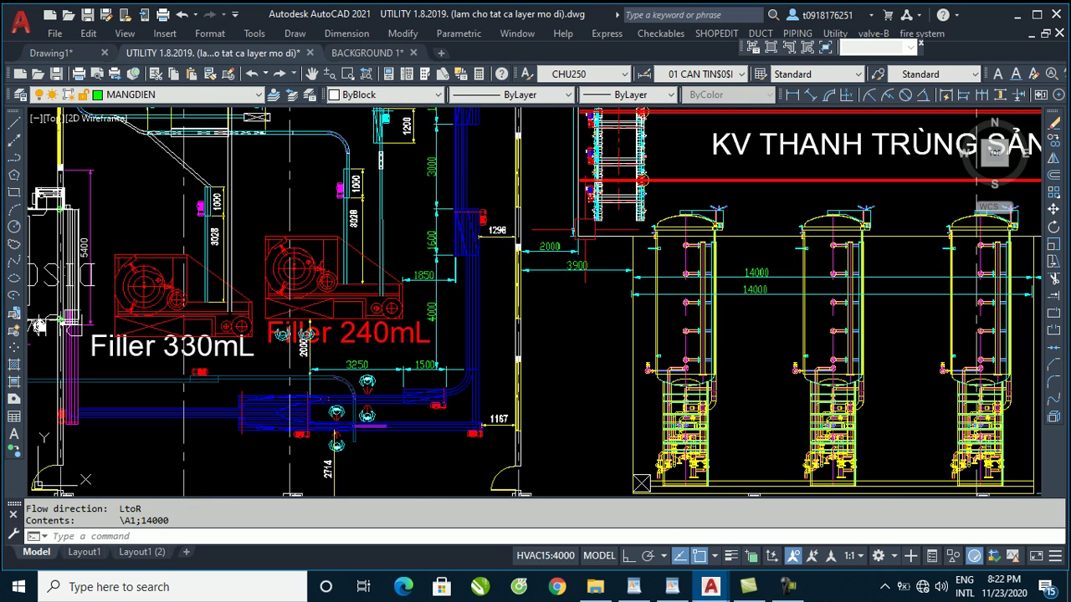
pyautogui.scroll(-5, 543, 256)
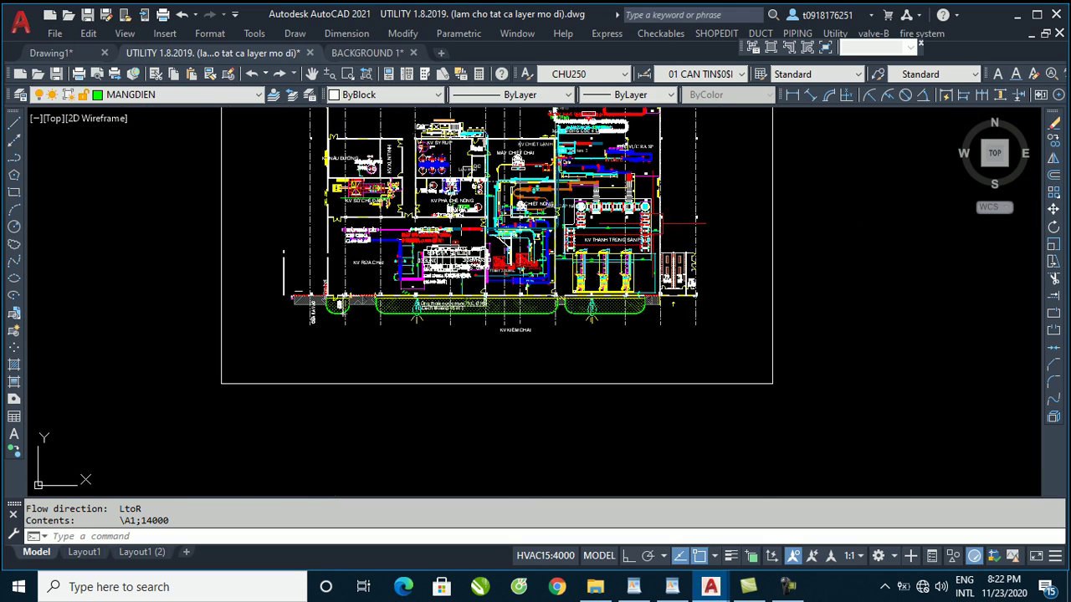
pyautogui.scroll(5, 560, 226)
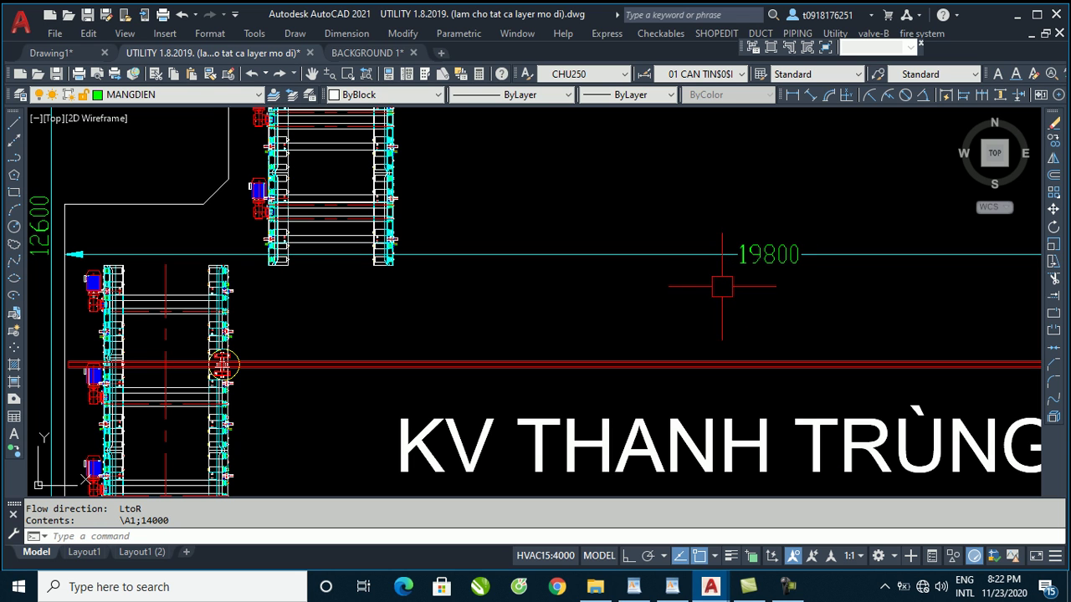
pyautogui.scroll(-3, 502, 224)
pyautogui.scroll(-7, 573, 194)
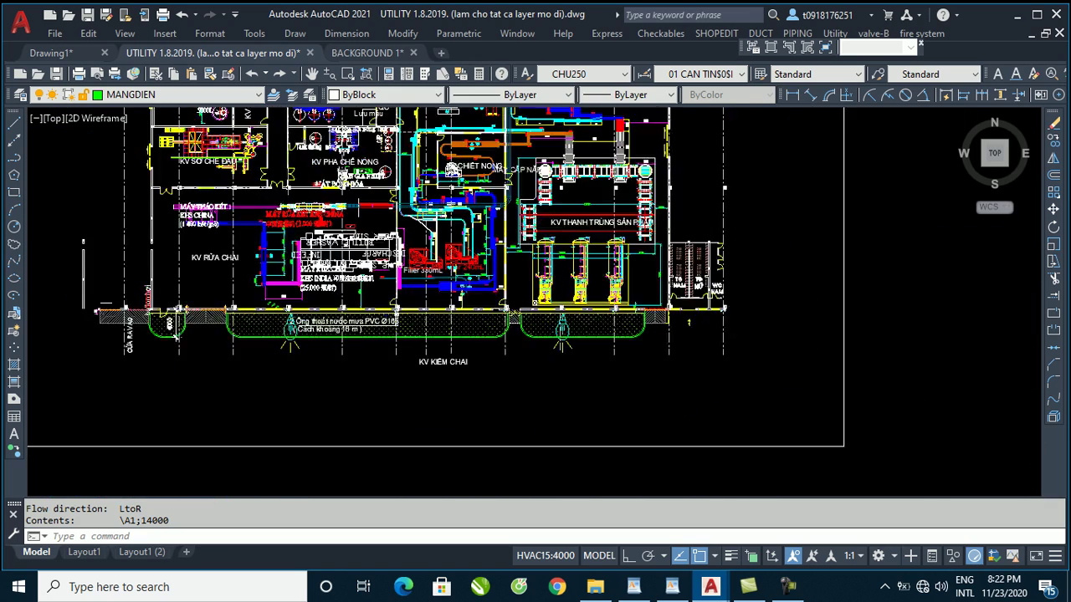
pyautogui.scroll(-1, 748, 285)
pyautogui.scroll(-2, 703, 327)
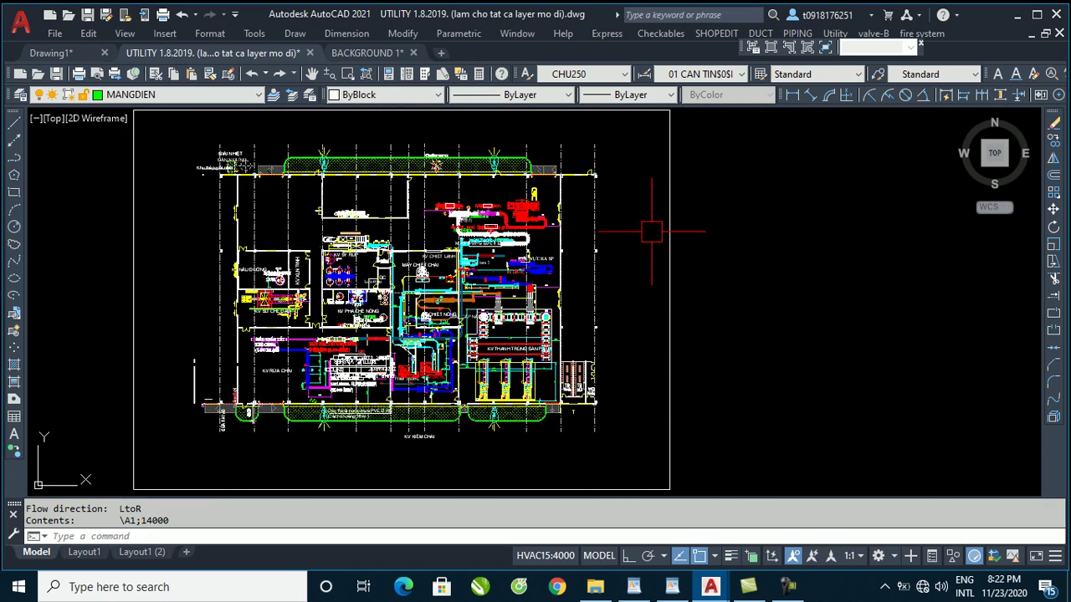
pyautogui.scroll(4, 477, 314)
pyautogui.scroll(2, 486, 305)
pyautogui.scroll(3, 552, 360)
pyautogui.scroll(3, 605, 351)
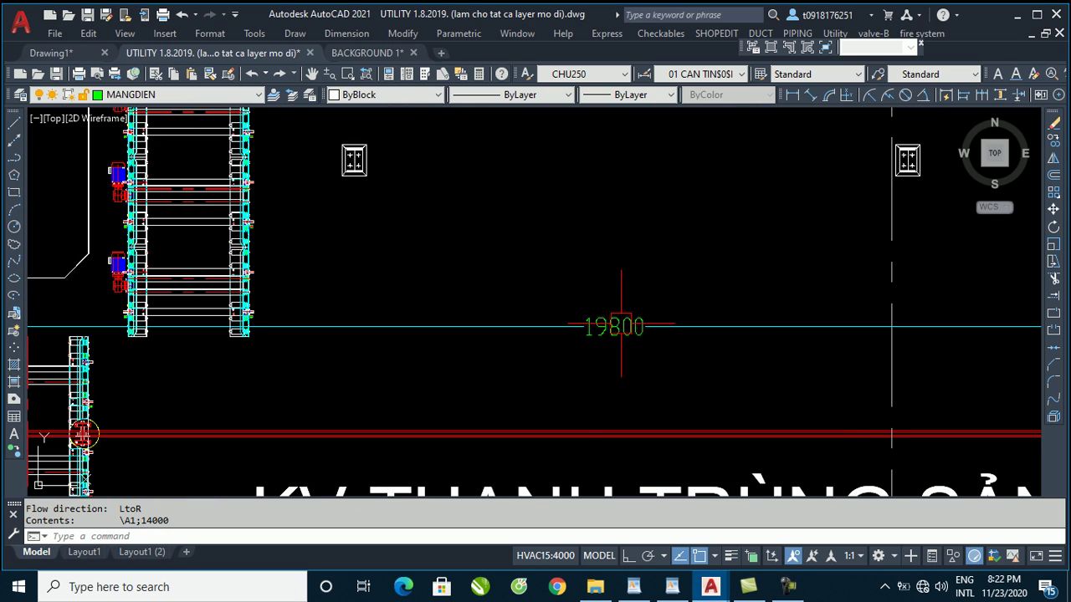
pyautogui.scroll(-2, 694, 236)
pyautogui.scroll(-1, 679, 255)
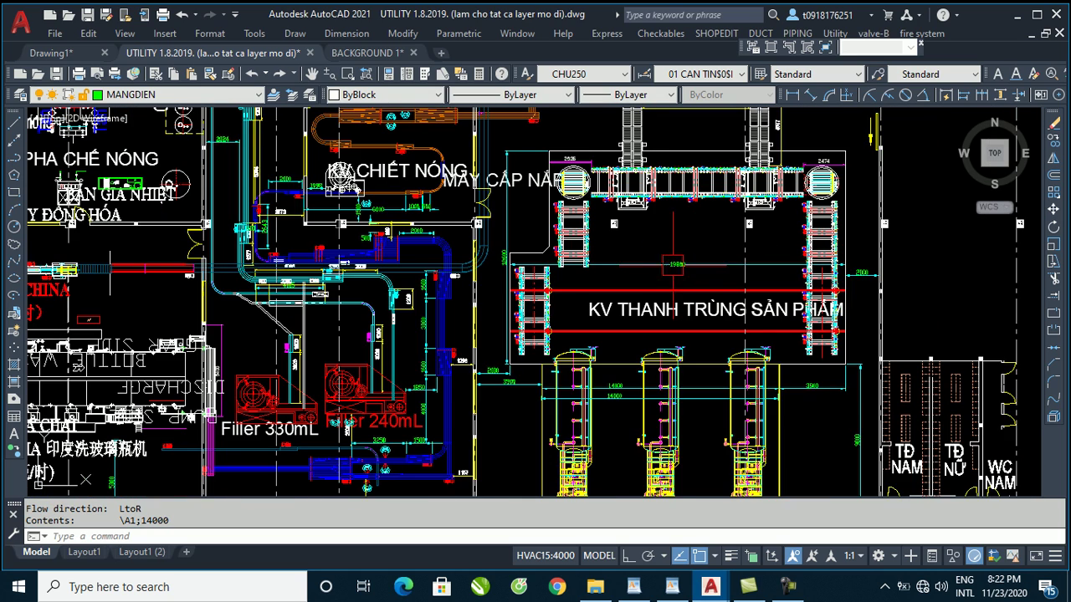
pyautogui.scroll(-4, 669, 238)
pyautogui.write('dimscale')
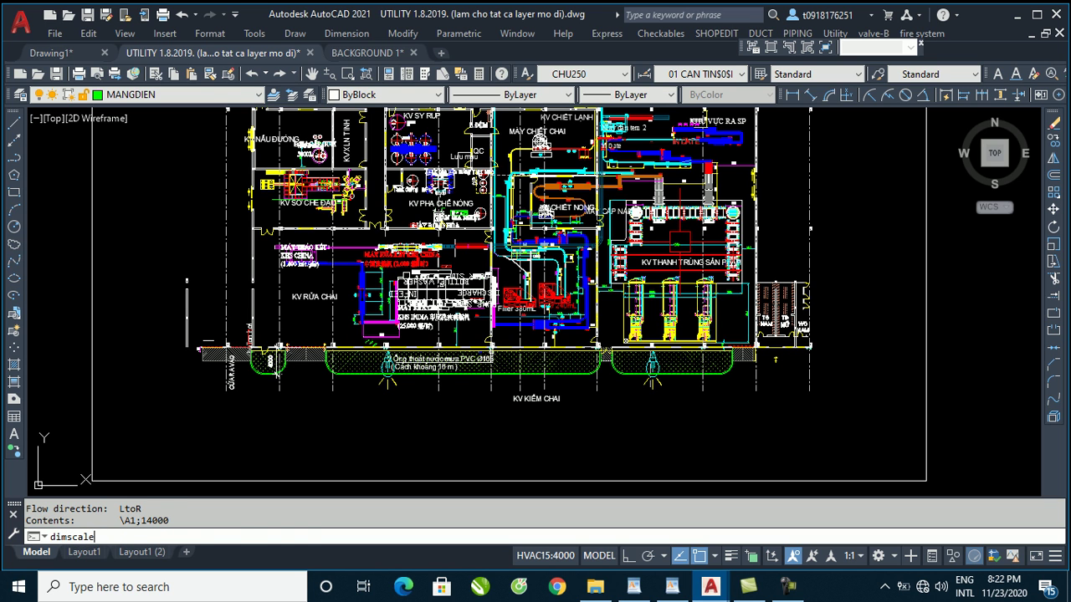
# - Set the DIMSCALE system variable to 3, replacing its previous value of 100
pyautogui.press('Return')
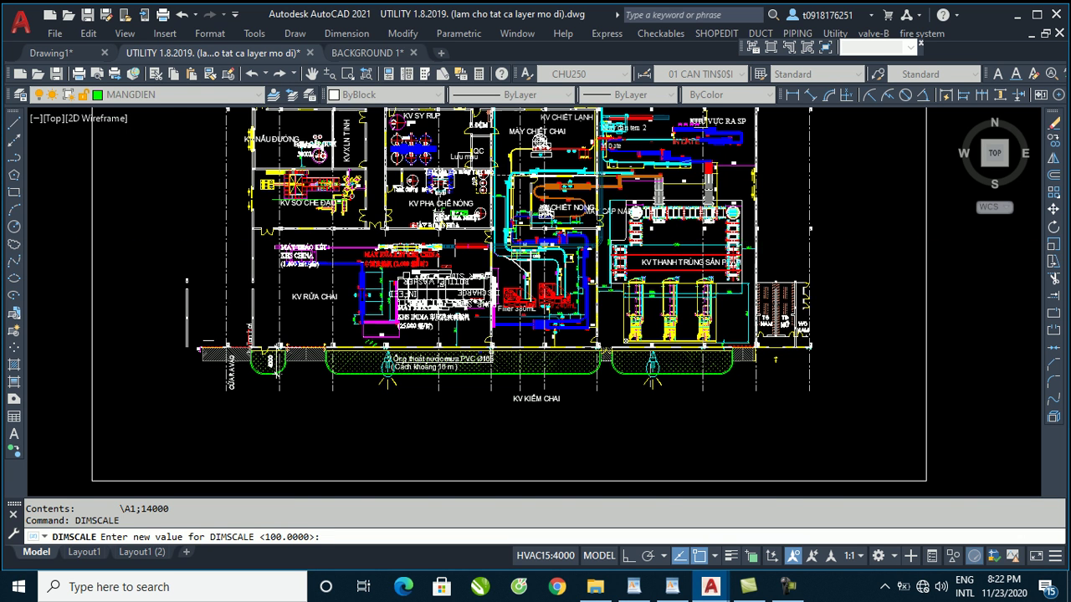
pyautogui.scroll(4, 678, 239)
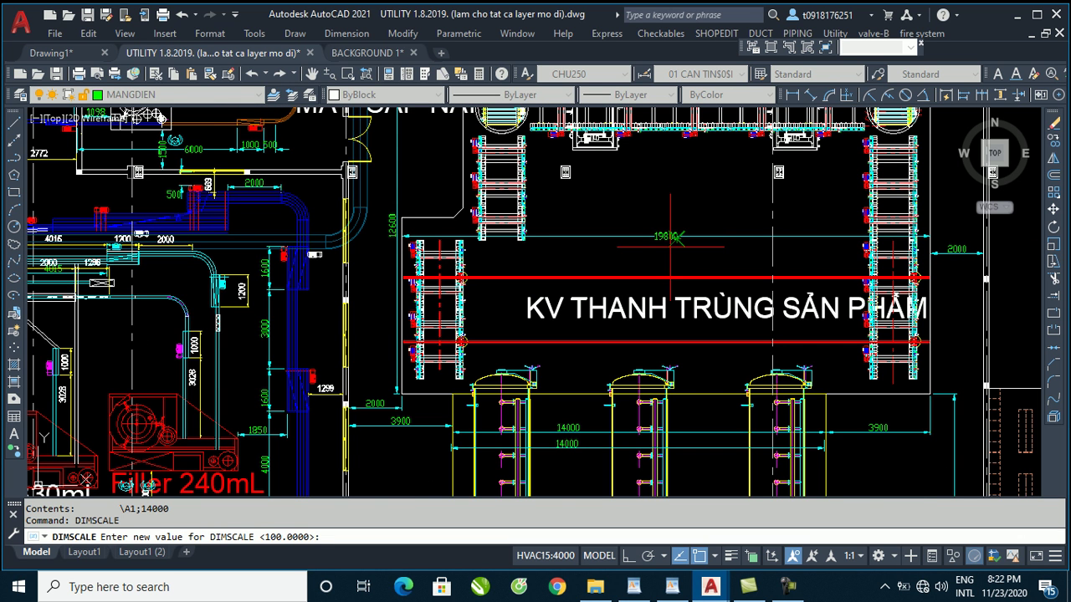
pyautogui.scroll(-1, 534, 228)
pyautogui.scroll(-3, 534, 228)
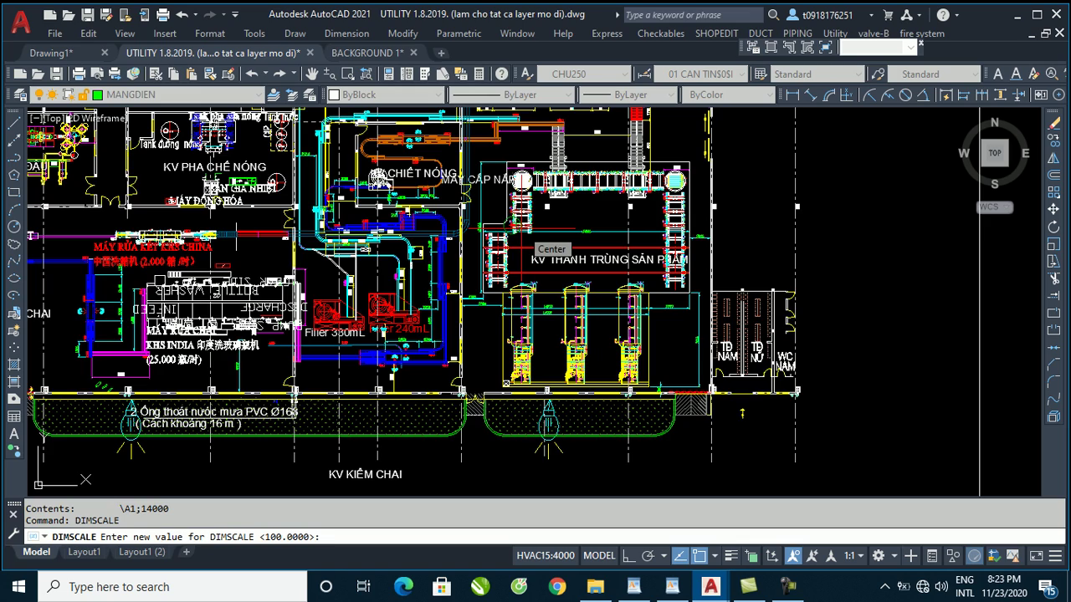
pyautogui.scroll(4, 586, 224)
pyautogui.scroll(1, 545, 233)
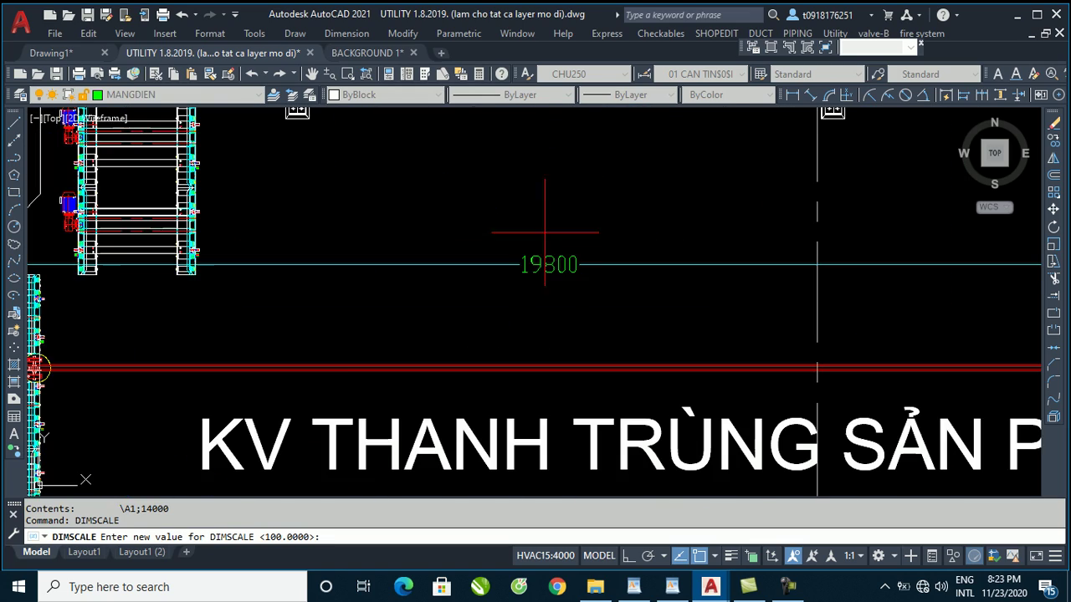
pyautogui.scroll(-3, 578, 217)
pyautogui.scroll(-2, 612, 206)
pyautogui.scroll(2, 586, 227)
pyautogui.write('3')
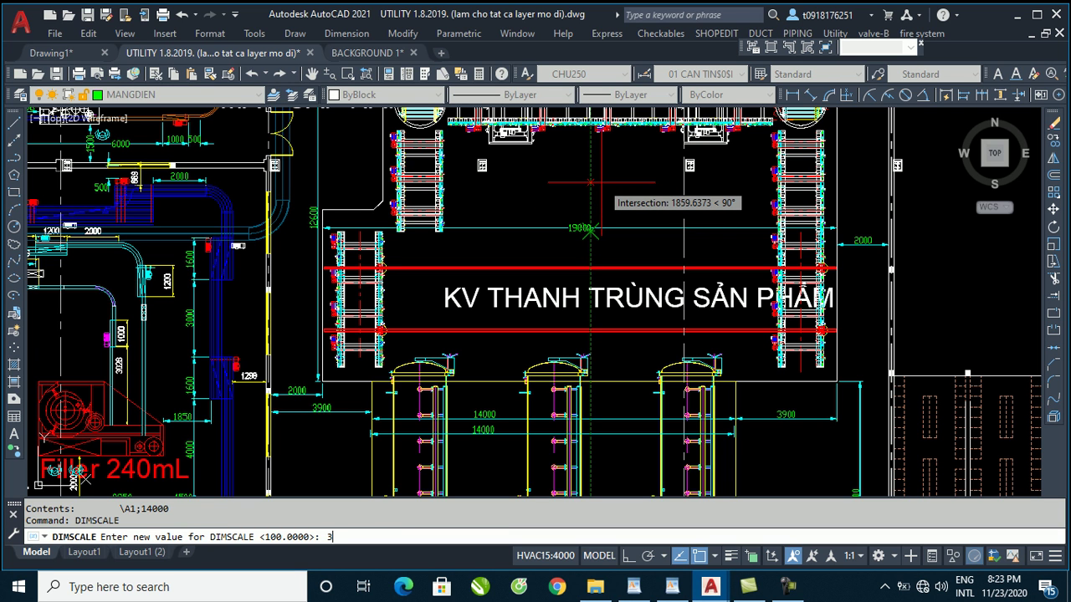
pyautogui.press('Return')
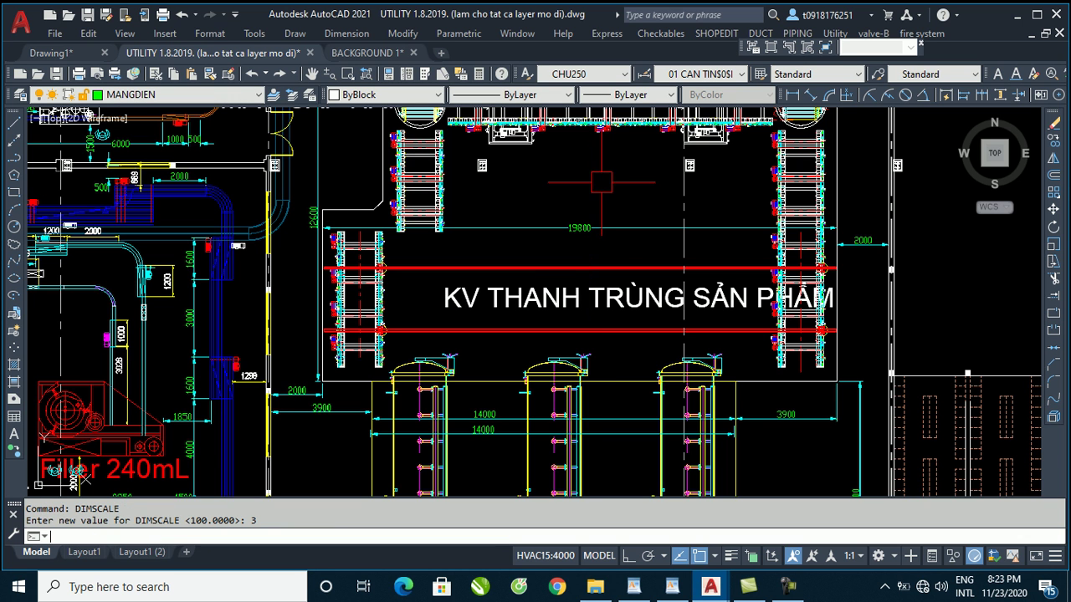
pyautogui.scroll(-1, 602, 184)
pyautogui.scroll(-3, 586, 188)
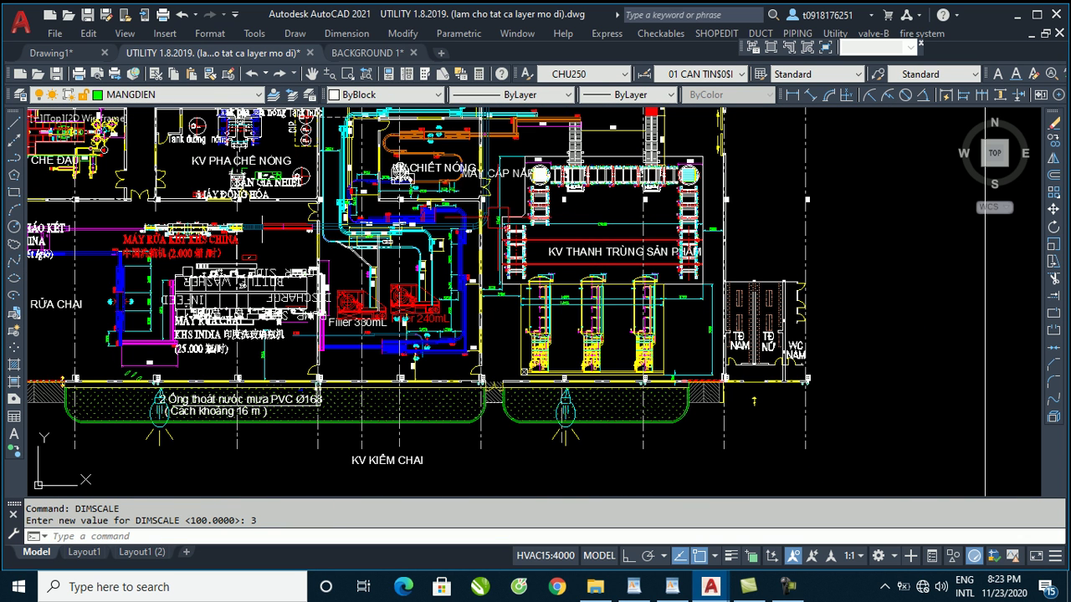
# - Check the 12600 dimension's style against the list of dimension styles
pyautogui.click(682, 75)
pyautogui.click(688, 80)
pyautogui.scroll(3, 522, 206)
pyautogui.scroll(2, 479, 154)
pyautogui.click(453, 192)
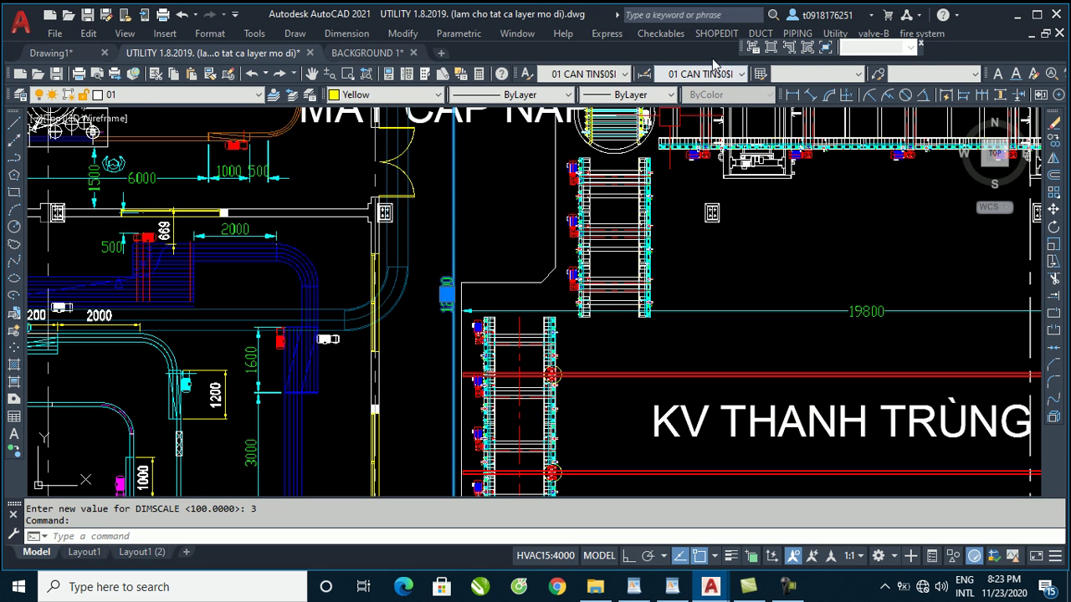
pyautogui.press('Escape')
pyautogui.click(712, 74)
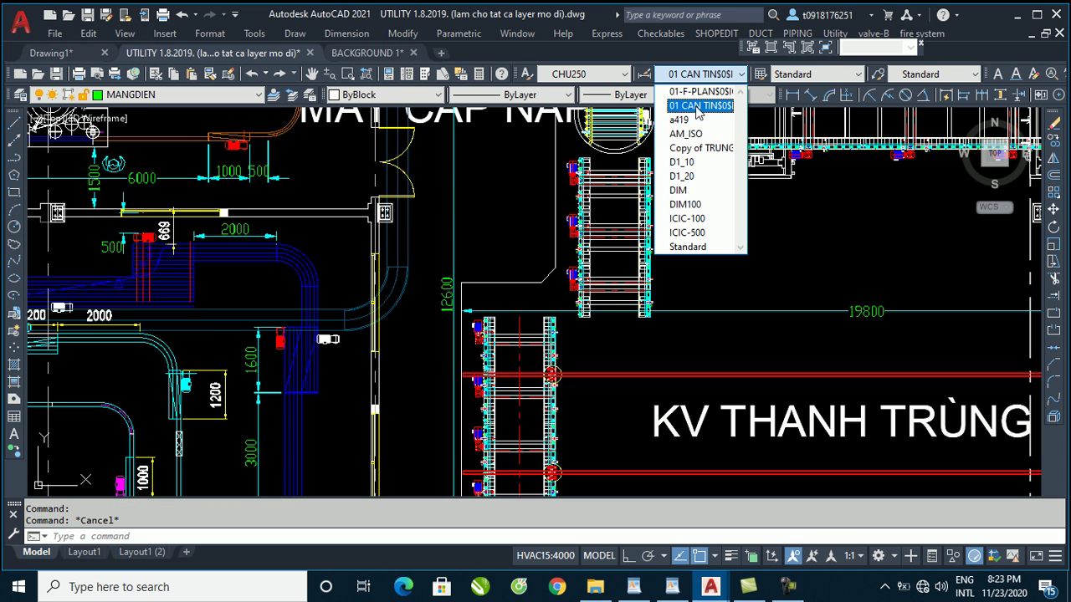
pyautogui.click(691, 74)
pyautogui.write('dimsca')
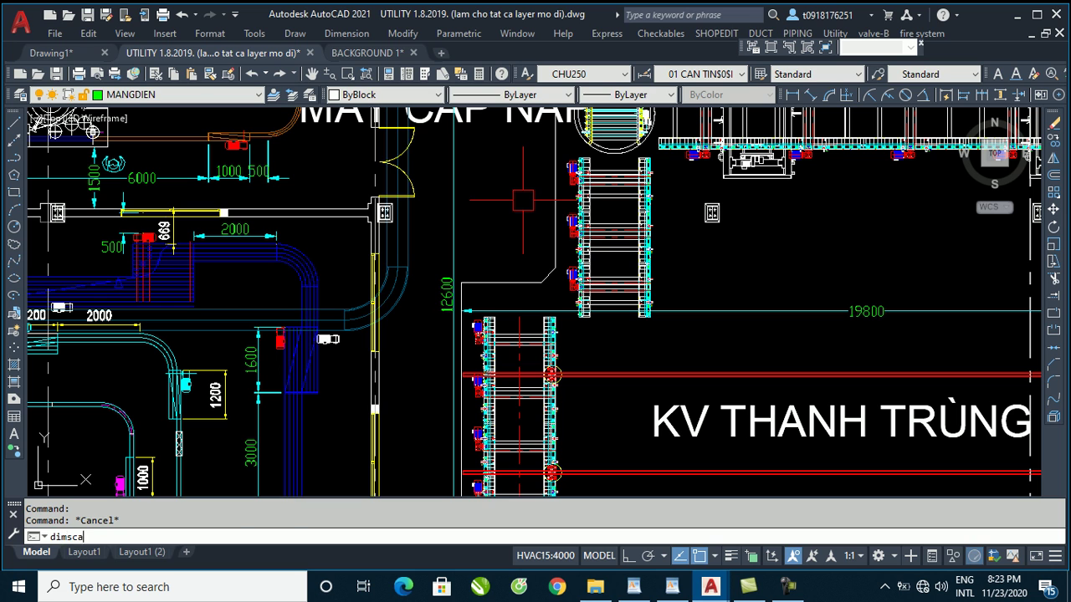
# - Raise DIMSCALE from 3 to 300
pyautogui.write('le')
pyautogui.press('Return')
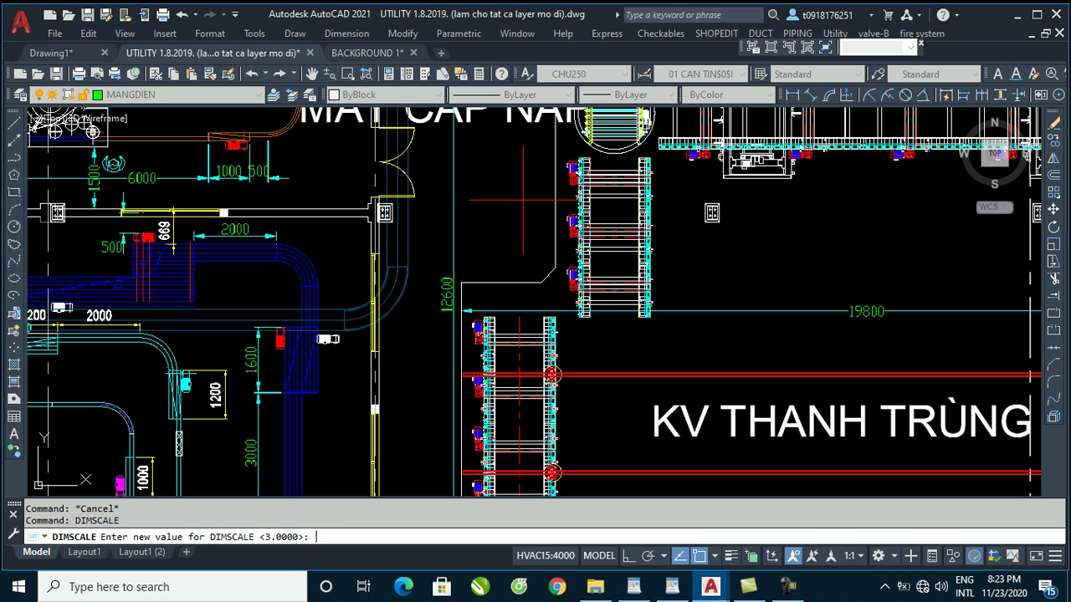
pyautogui.write('300')
pyautogui.press('Return')
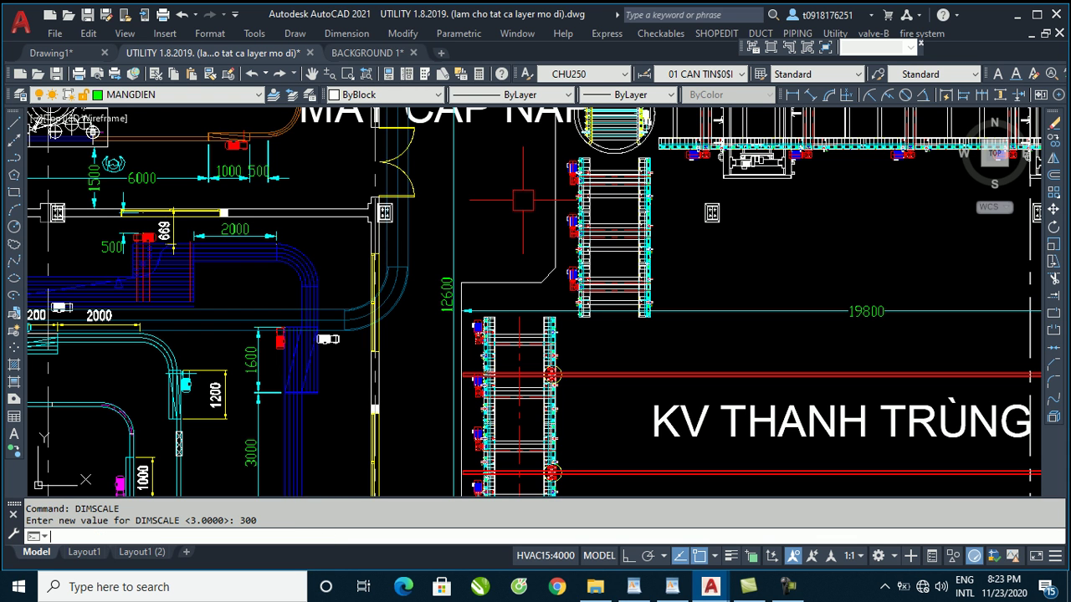
pyautogui.scroll(-4, 498, 176)
pyautogui.scroll(-3, 498, 175)
# - Apply Dimension > Update to a window covering the whole plan (171910 objects)
pyautogui.click(335, 32)
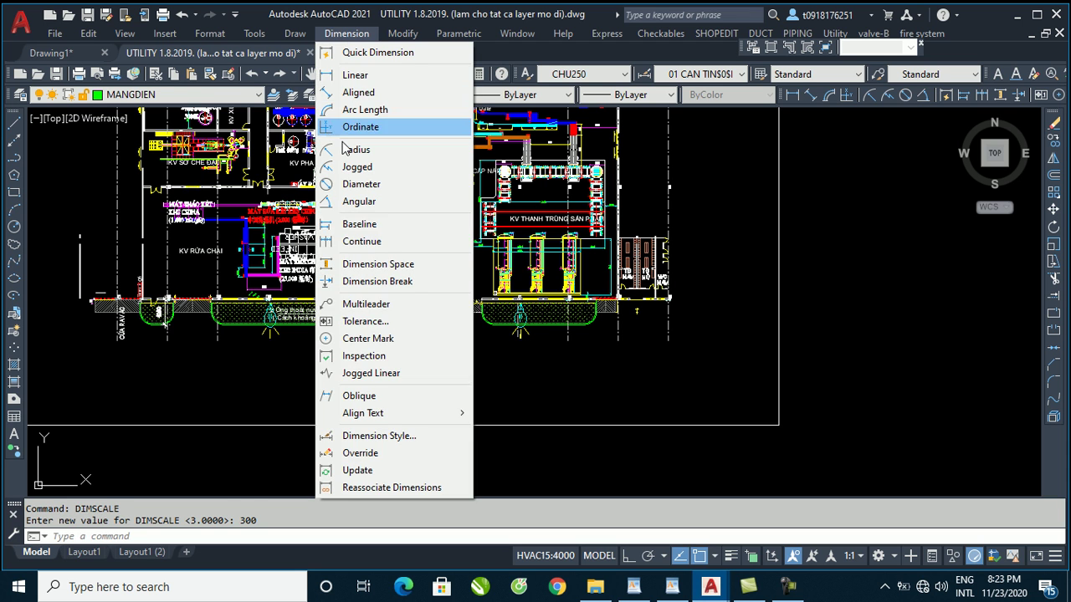
pyautogui.press('Escape')
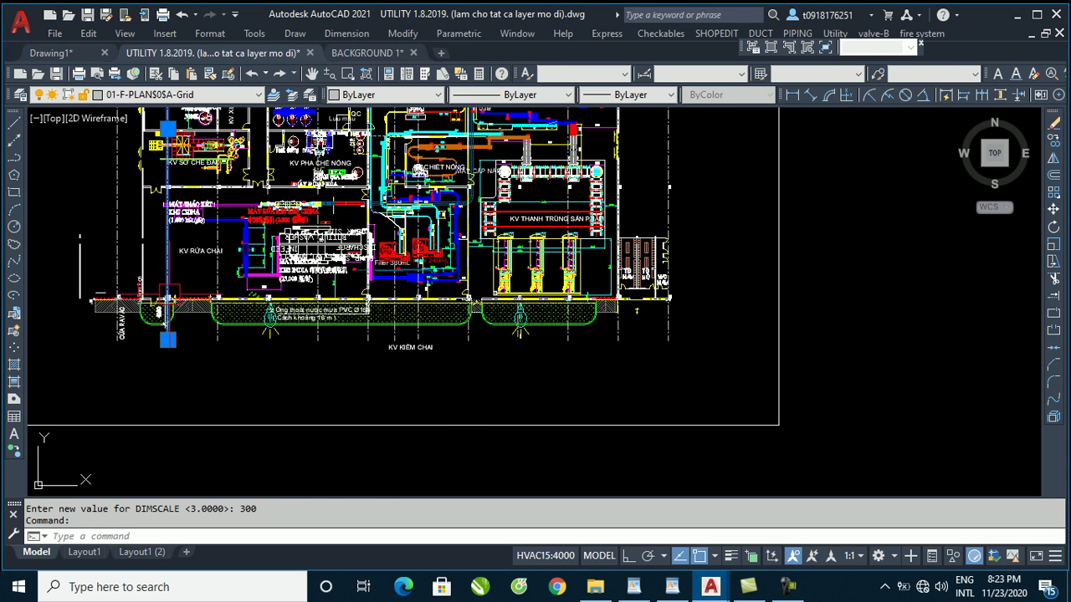
pyautogui.click(234, 16)
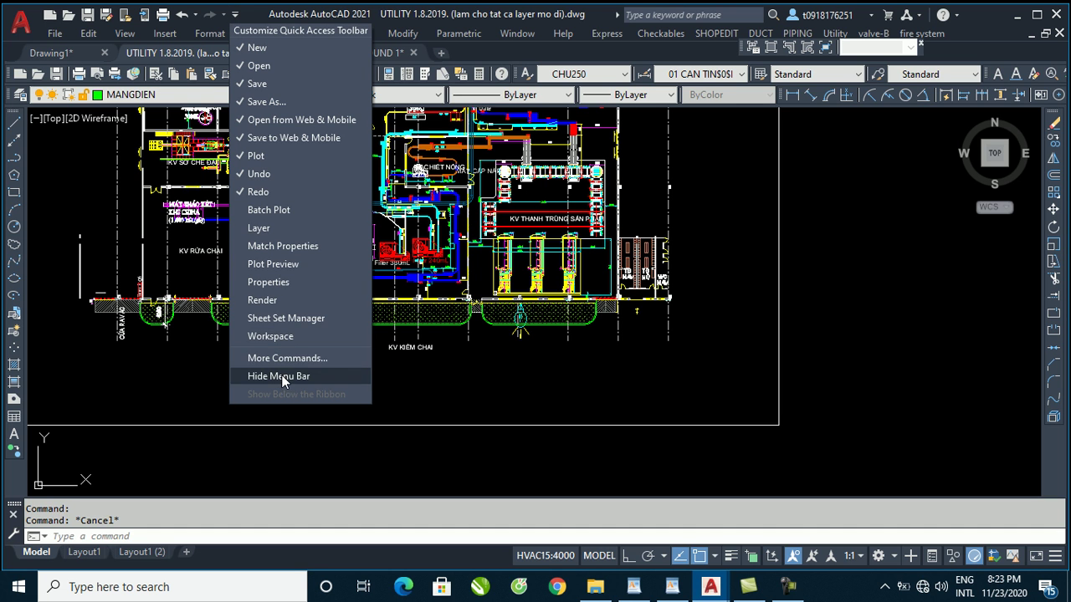
pyautogui.click(491, 383)
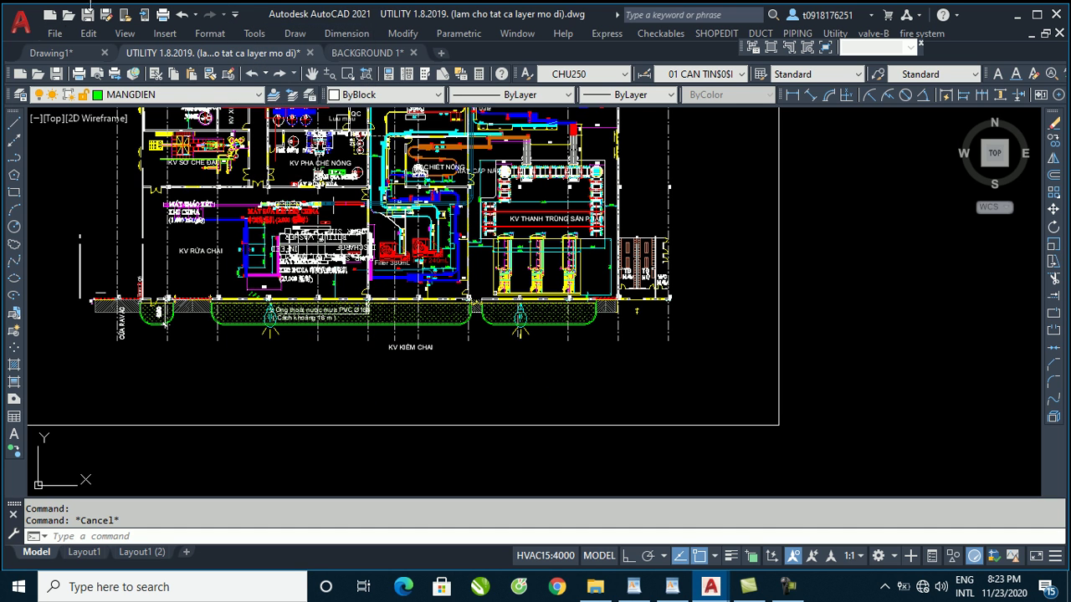
pyautogui.click(362, 35)
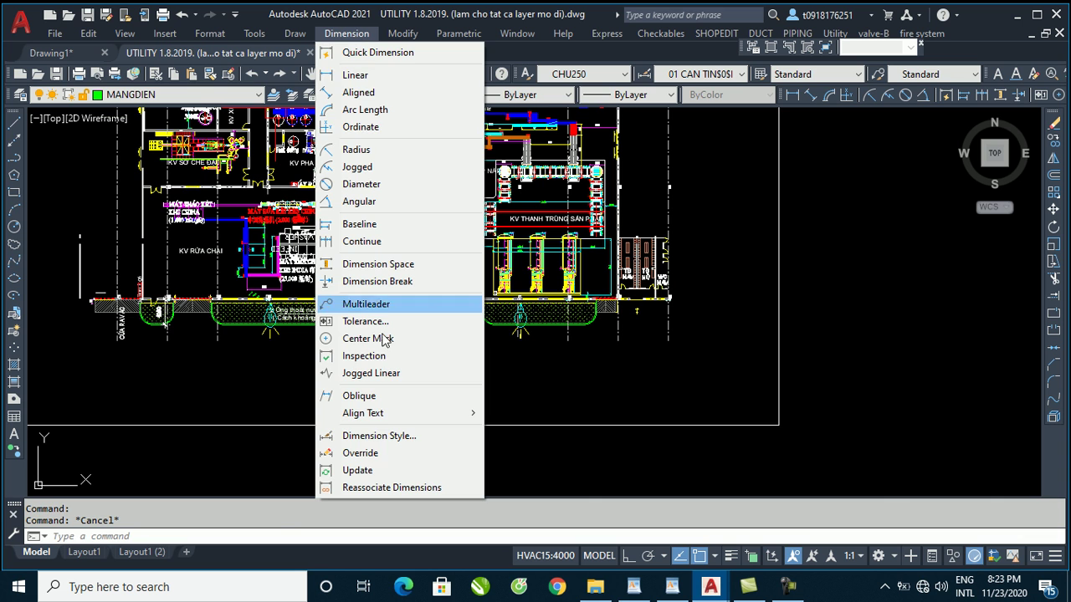
pyautogui.click(360, 471)
pyautogui.scroll(-4, 522, 366)
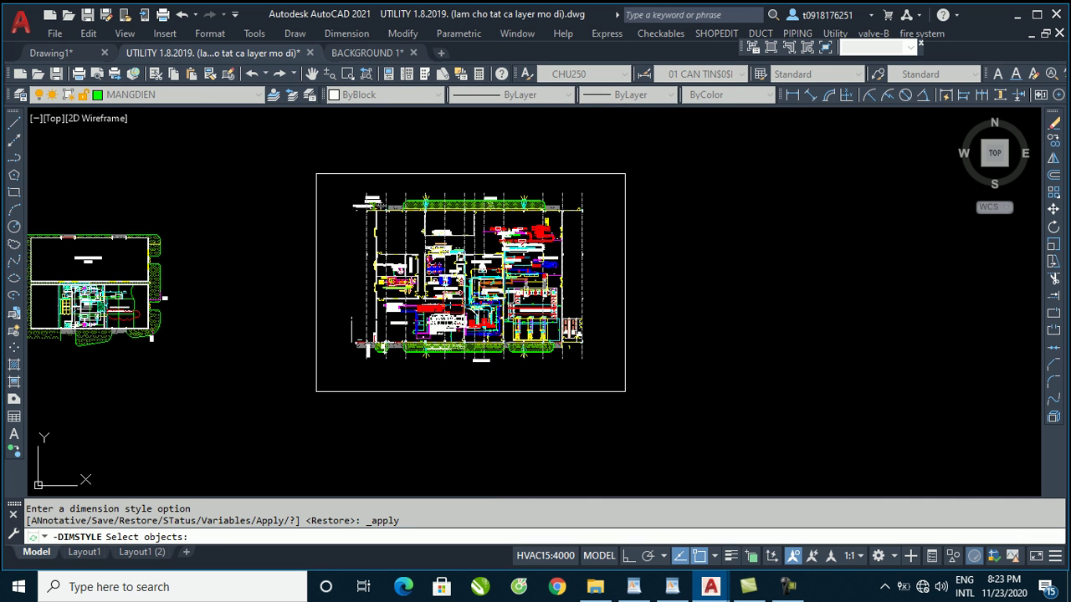
pyautogui.click(293, 128)
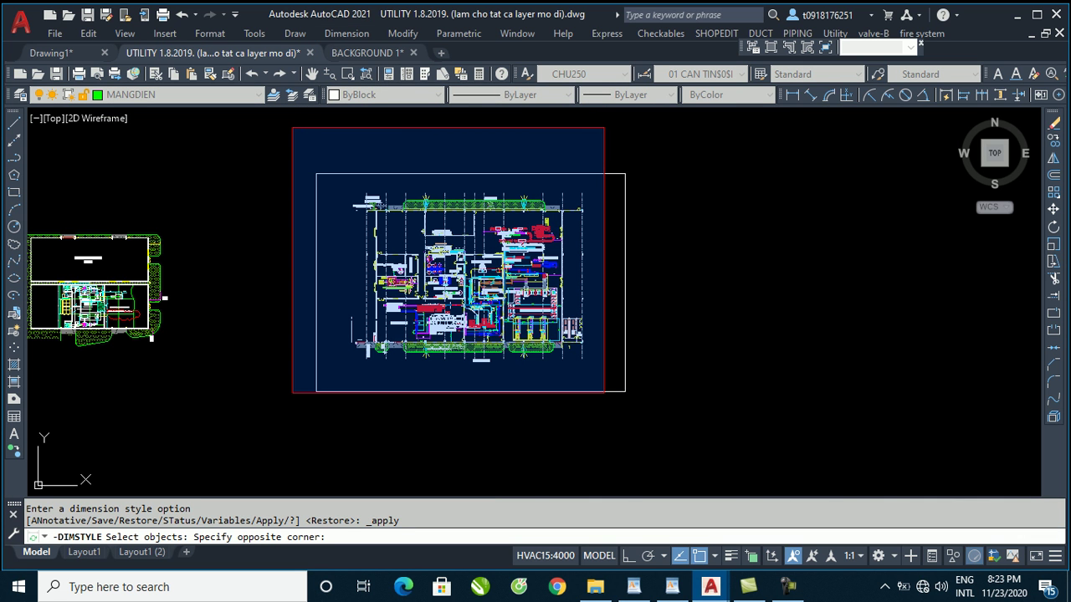
pyautogui.click(604, 391)
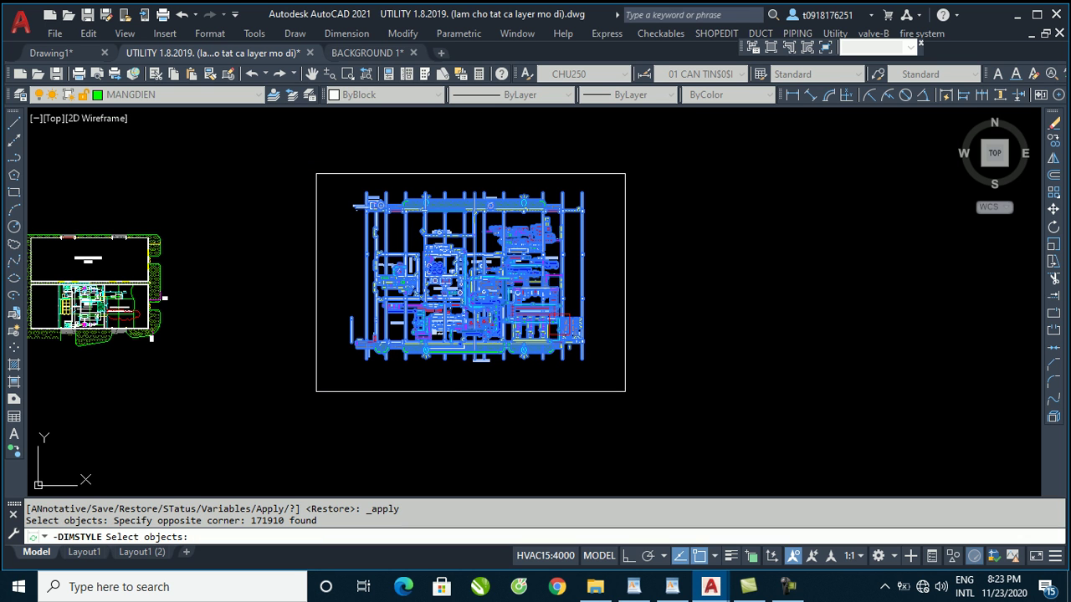
pyautogui.scroll(2, 510, 292)
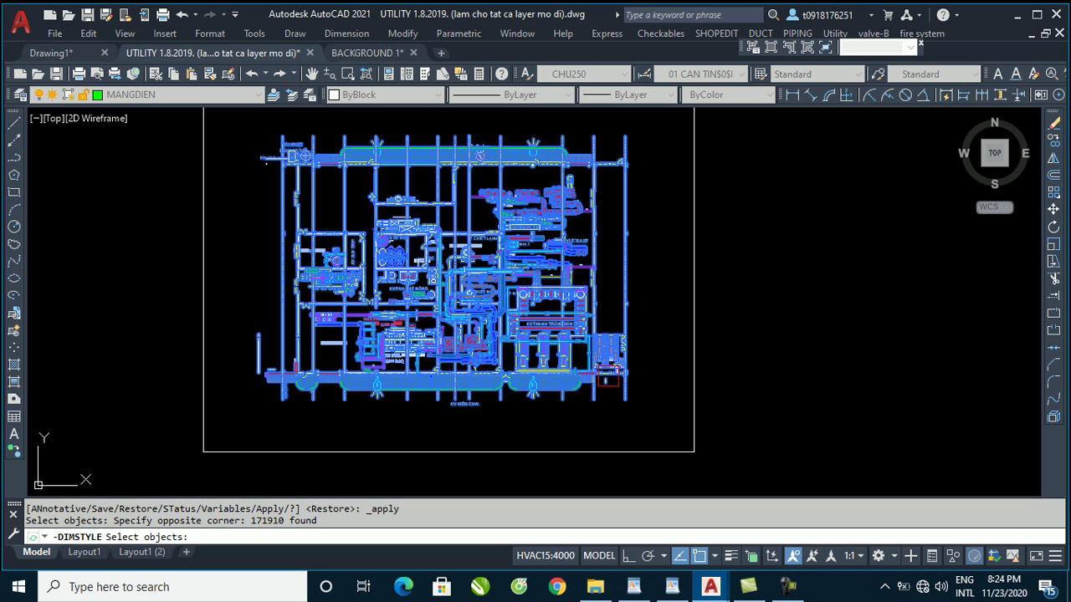
pyautogui.press('Return')
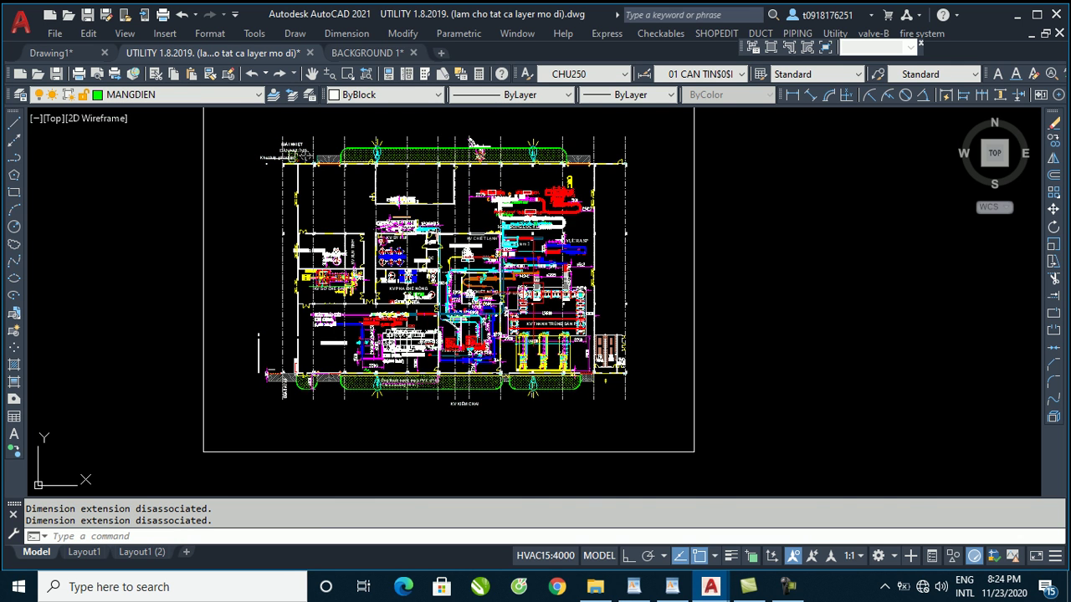
# - Zoom and pan across the plan to inspect the enlarged dimensions around KV KIEM CHAI
pyautogui.scroll(5, 490, 308)
pyautogui.scroll(4, 669, 222)
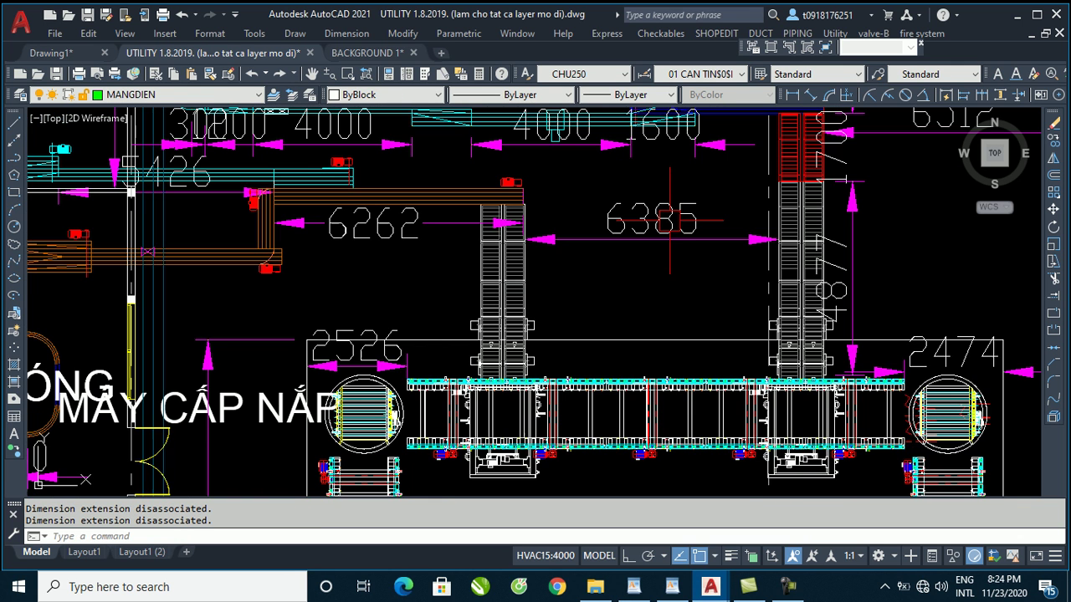
pyautogui.scroll(4, 636, 209)
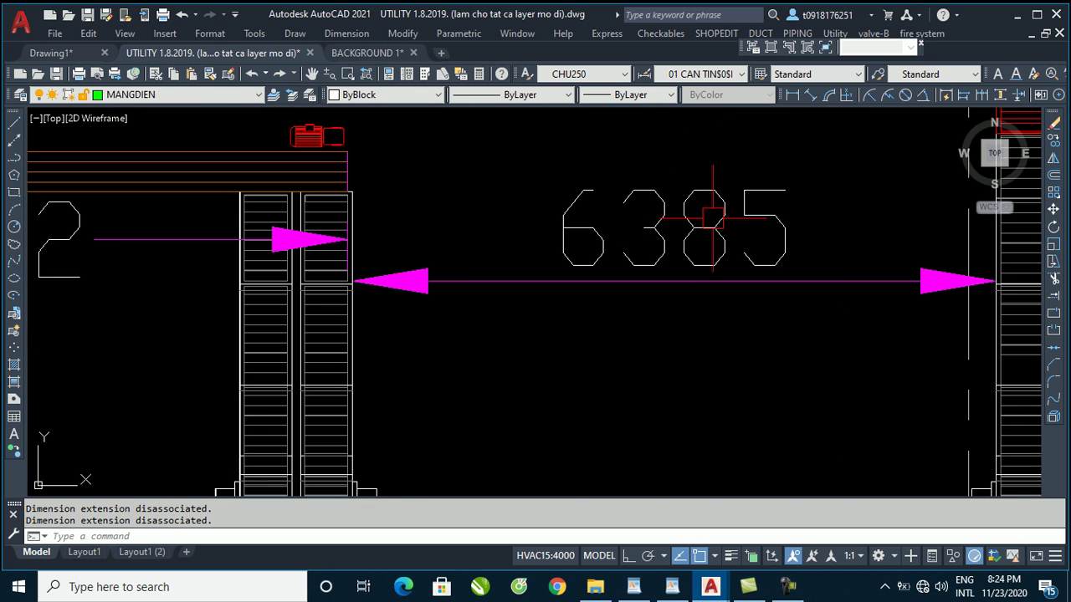
pyautogui.scroll(-4, 709, 225)
pyautogui.scroll(4, 709, 226)
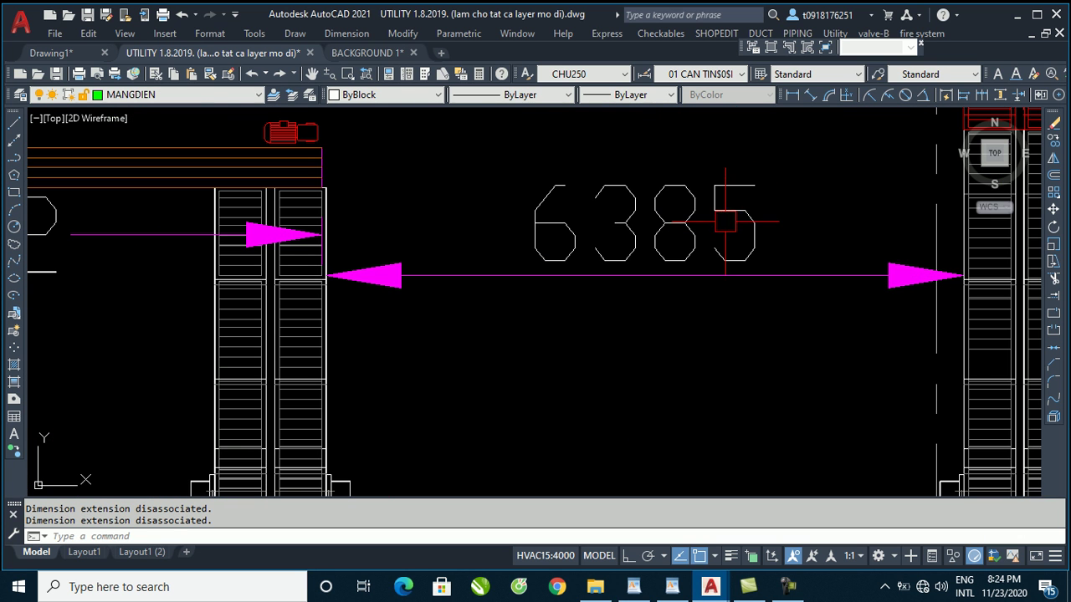
pyautogui.scroll(-4, 707, 243)
pyautogui.scroll(-4, 718, 238)
pyautogui.scroll(-1, 577, 251)
pyautogui.scroll(1, 553, 251)
pyautogui.scroll(4, 537, 261)
pyautogui.scroll(-2, 372, 168)
pyautogui.scroll(-4, 372, 168)
pyautogui.moveTo(394, 276); pyautogui.dragTo(636, 128, button='middle')
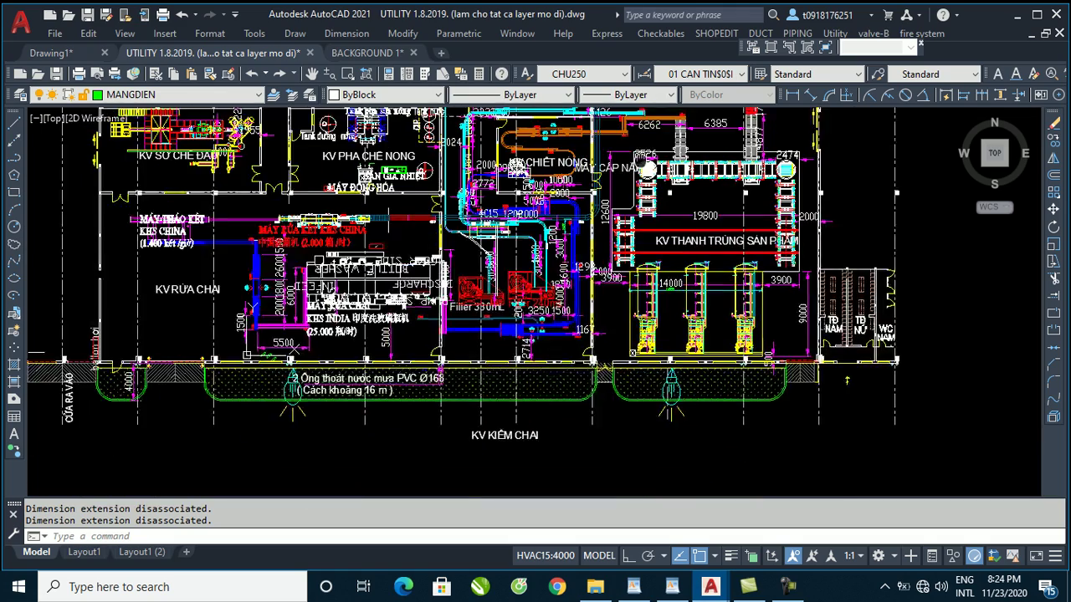
# - Recentre the whole plan, then switch to the BACKGROUND 1 drawing
pyautogui.scroll(4, 388, 301)
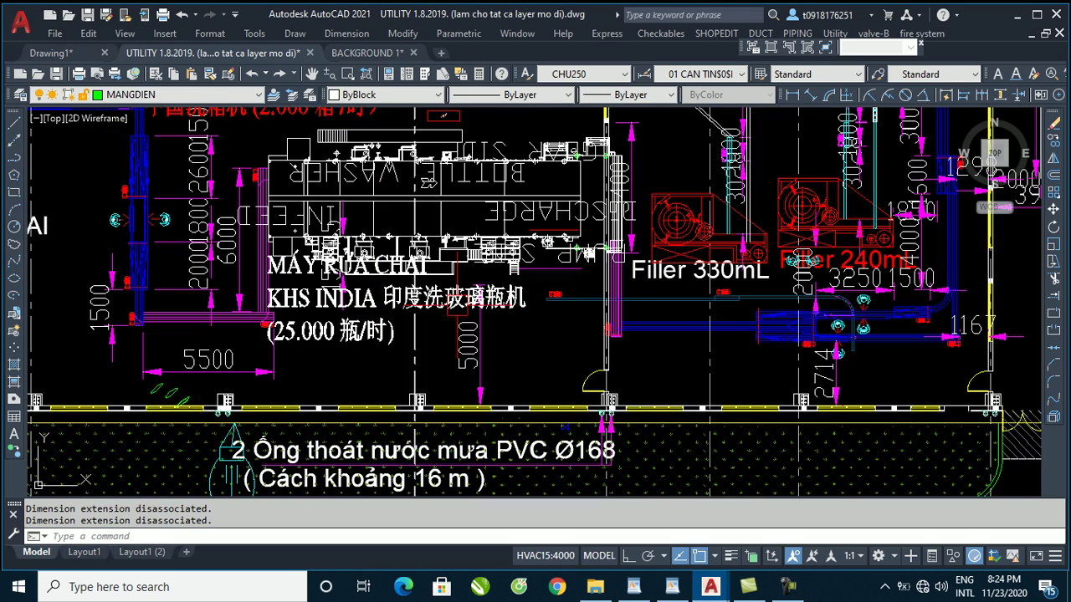
pyautogui.scroll(-6, 628, 259)
pyautogui.scroll(-4, 628, 259)
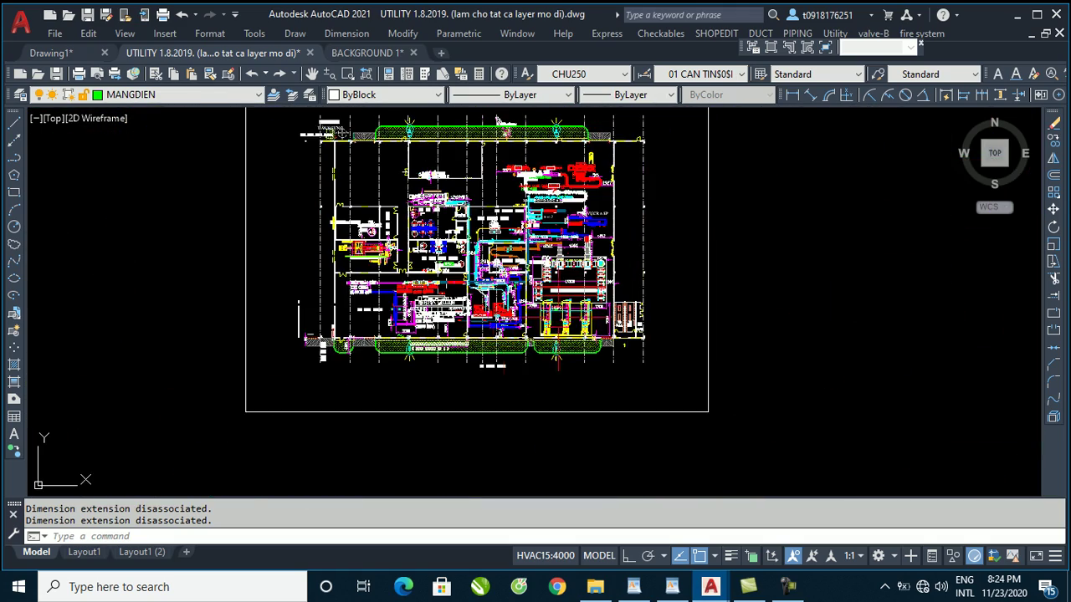
pyautogui.moveTo(627, 260)
pyautogui.mouseDown(button='middle')
pyautogui.moveTo(653, 316)
pyautogui.moveTo(666, 313)
pyautogui.mouseUp(button='middle')
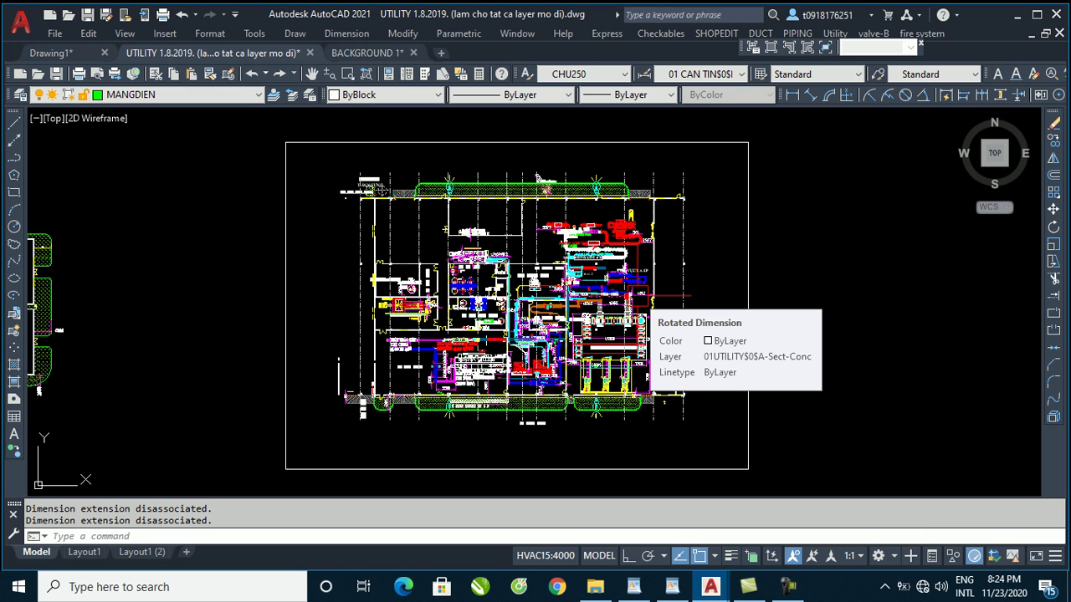
pyautogui.click(353, 54)
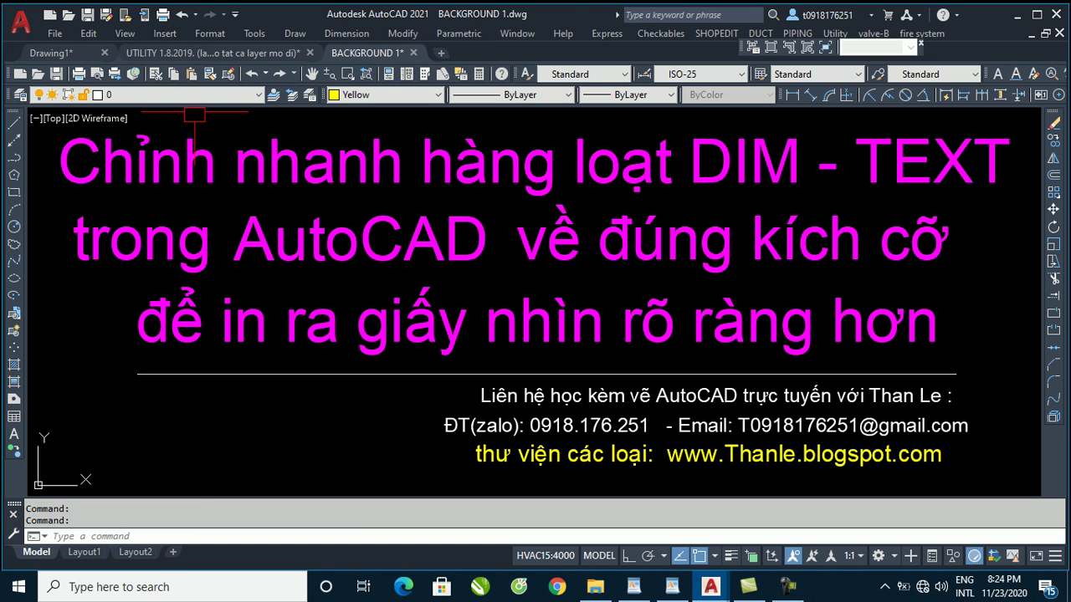